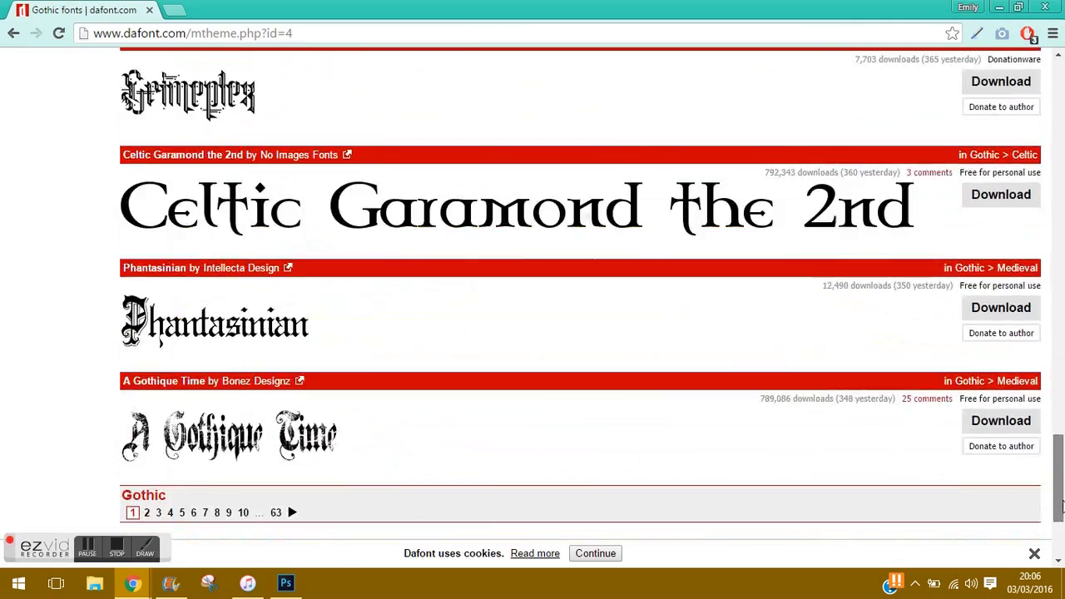
Step: Browse pages 2 and 3 of DaFont's Gothic fonts
{"action": "left_click_drag", "start_coordinate": [1063, 506], "coordinate": [1062, 529]}
{"action": "left_click", "coordinate": [148, 380]}
{"action": "left_click_drag", "start_coordinate": [1059, 129], "coordinate": [1059, 532]}
{"action": "left_click", "coordinate": [172, 373]}
{"action": "mouse_move", "coordinate": [1059, 83]}
{"action": "left_mouse_down"}
{"action": "mouse_move", "coordinate": [1046, 185]}
{"action": "mouse_move", "coordinate": [1057, 259]}
{"action": "mouse_move", "coordinate": [1037, 381]}
{"action": "mouse_move", "coordinate": [1060, 428]}
{"action": "mouse_move", "coordinate": [1058, 75]}
{"action": "left_mouse_up"}
Step: View Gothic Initials and the Fancy > Horror font list, then return to the Photoshop poster
{"action": "left_click", "coordinate": [510, 269]}
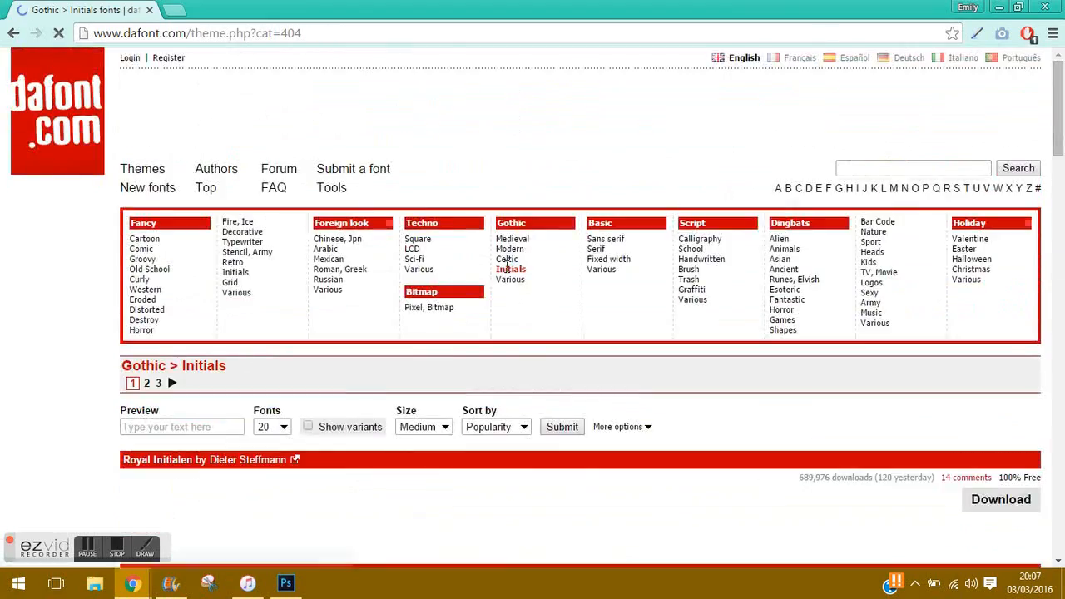
{"action": "left_click", "coordinate": [142, 330]}
{"action": "left_click_drag", "start_coordinate": [1058, 148], "coordinate": [1060, 466]}
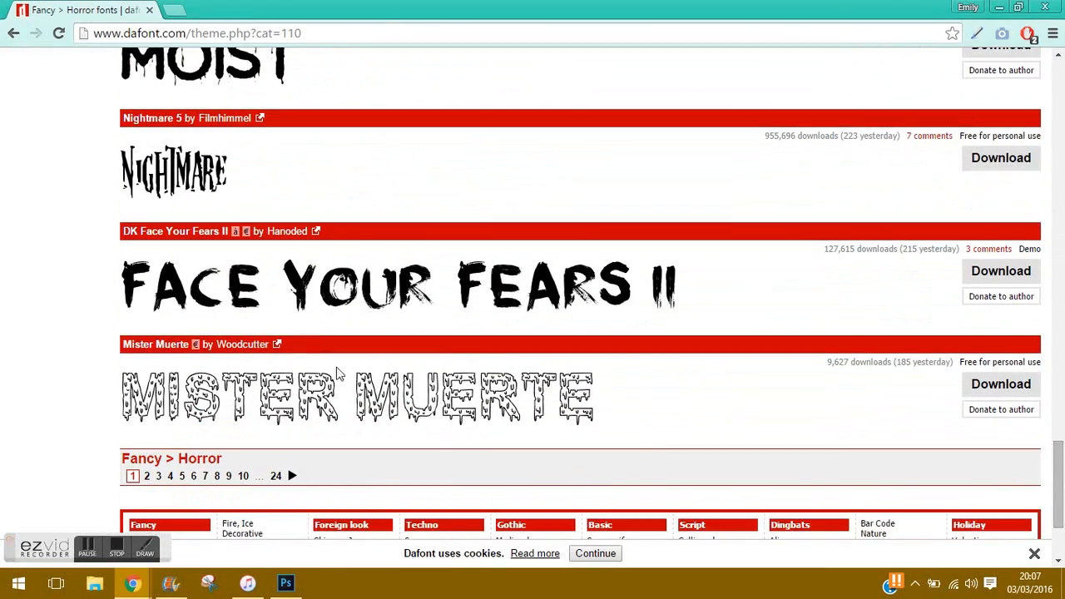
{"action": "mouse_move", "coordinate": [134, 586]}
{"action": "left_click", "coordinate": [286, 583]}
Step: Add placeholder 'title' text in white (ffffff) Microsoft Yi Baiti on the poster
{"action": "key", "text": "t"}
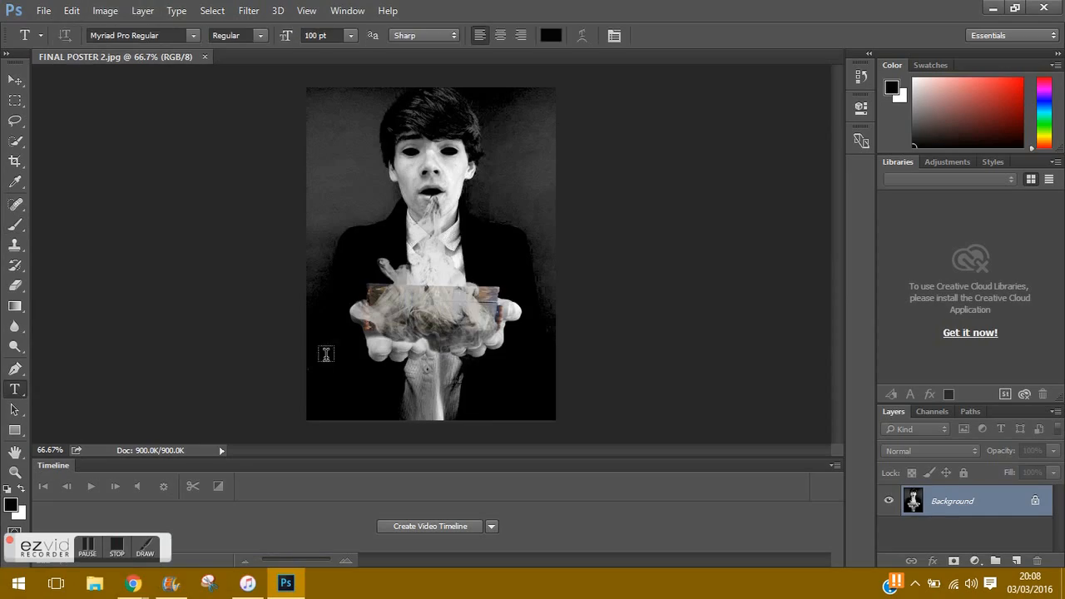
{"action": "left_click", "coordinate": [325, 352]}
{"action": "left_click", "coordinate": [193, 35]}
{"action": "left_click", "coordinate": [333, 315]}
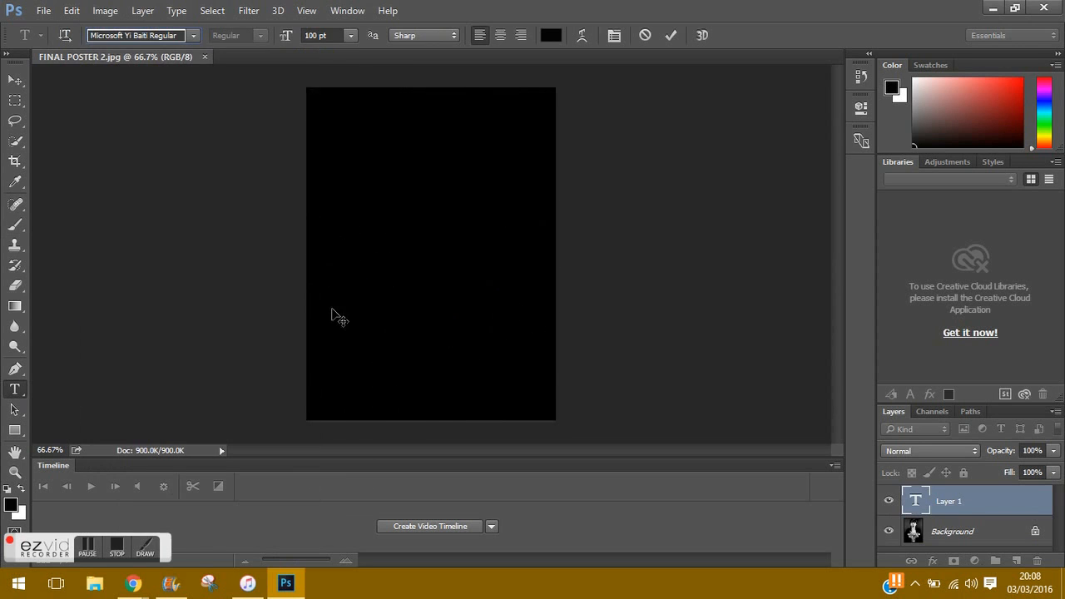
{"action": "left_click", "coordinate": [551, 35]}
{"action": "type", "text": "ffffff"}
{"action": "key", "text": "Return"}
{"action": "type", "text": "title"}
{"action": "key", "text": "ctrl+Return"}
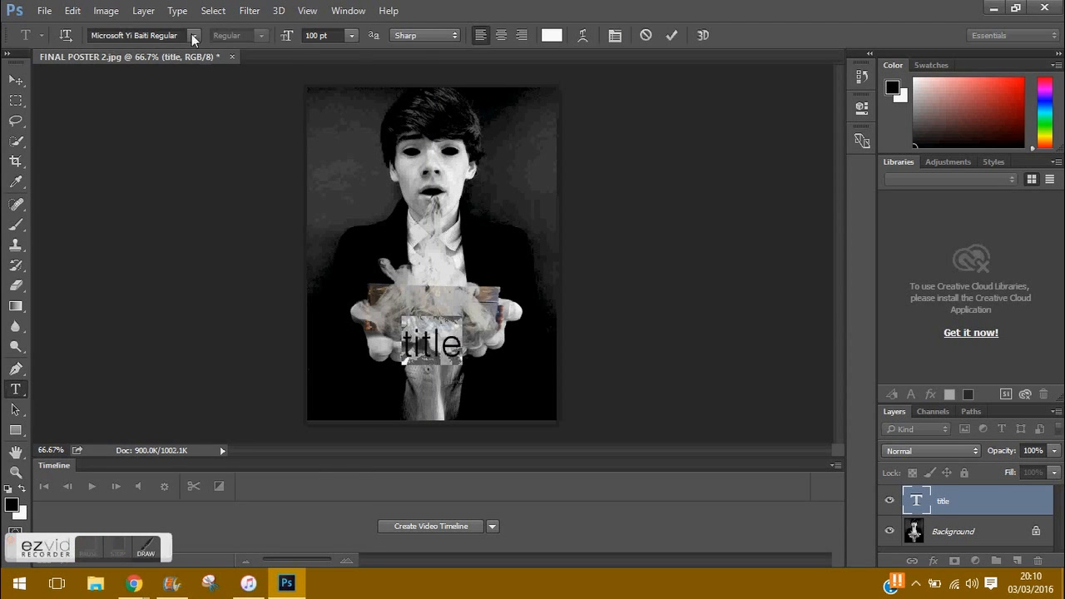
Step: Switch the text to Nightmare 5 at 200 pt and type 'Music Box'
{"action": "left_click", "coordinate": [193, 39]}
{"action": "mouse_move", "coordinate": [363, 328]}
{"action": "left_mouse_down"}
{"action": "mouse_move", "coordinate": [364, 357]}
{"action": "mouse_move", "coordinate": [363, 333]}
{"action": "left_mouse_up"}
{"action": "left_click", "coordinate": [279, 365]}
{"action": "left_click", "coordinate": [350, 36]}
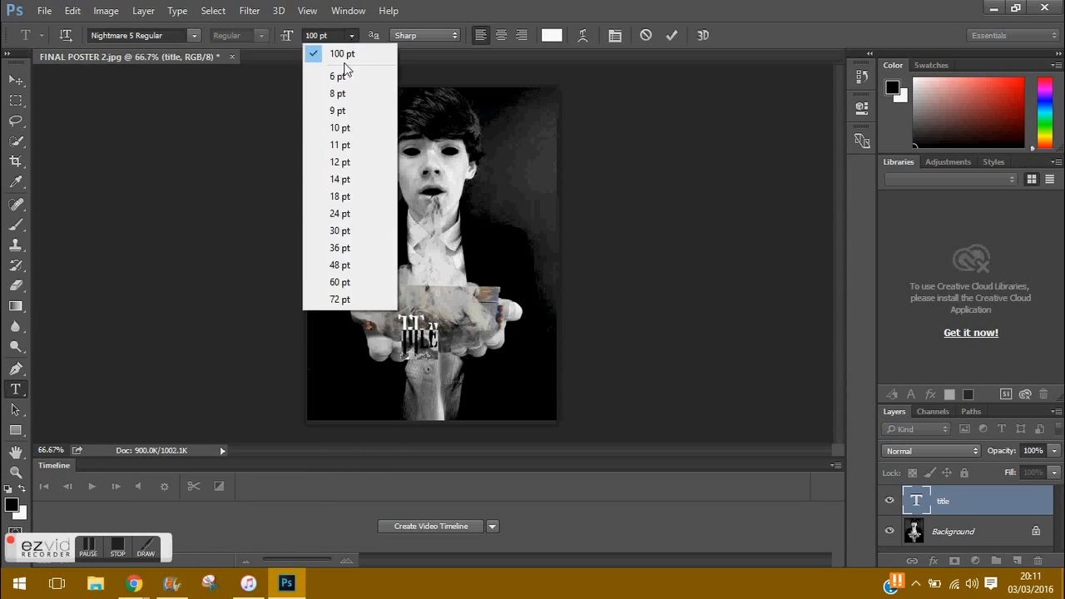
{"action": "left_click", "coordinate": [329, 52]}
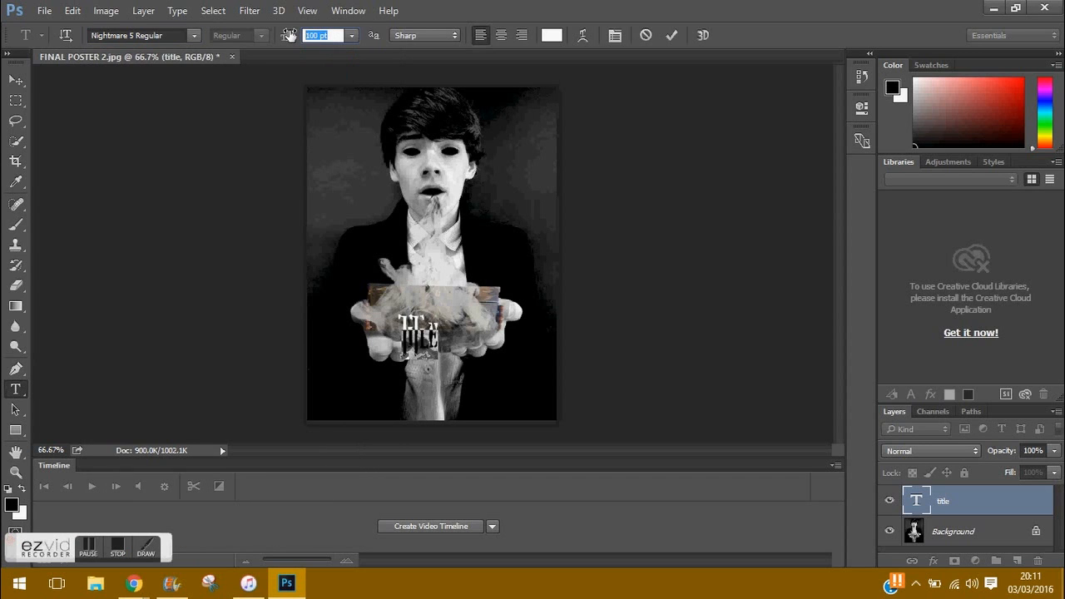
{"action": "key", "text": "BackSpace"}
{"action": "key", "text": "BackSpace"}
{"action": "key", "text": "BackSpace"}
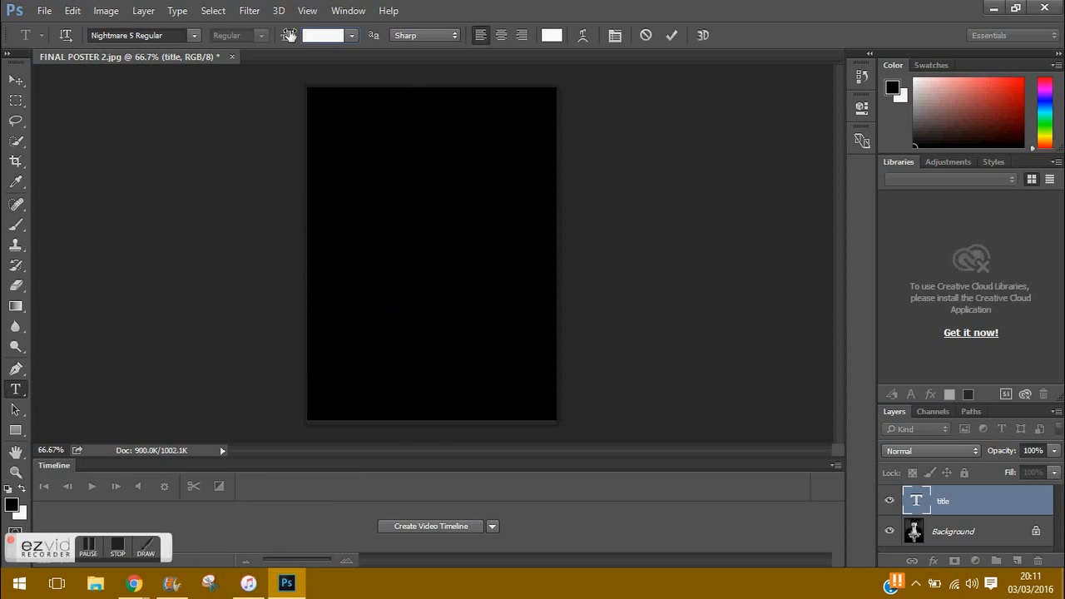
{"action": "type", "text": "200"}
{"action": "key", "text": "Return"}
{"action": "type", "text": "Music Box"}
{"action": "left_click", "coordinate": [16, 80]}
Step: Colour 'Music Box' dark red and move it down over the boy's hands
{"action": "left_click_drag", "start_coordinate": [490, 325], "coordinate": [430, 348]}
{"action": "left_click", "coordinate": [18, 391]}
{"action": "left_click_drag", "start_coordinate": [343, 342], "coordinate": [528, 333]}
{"action": "left_click", "coordinate": [1009, 116]}
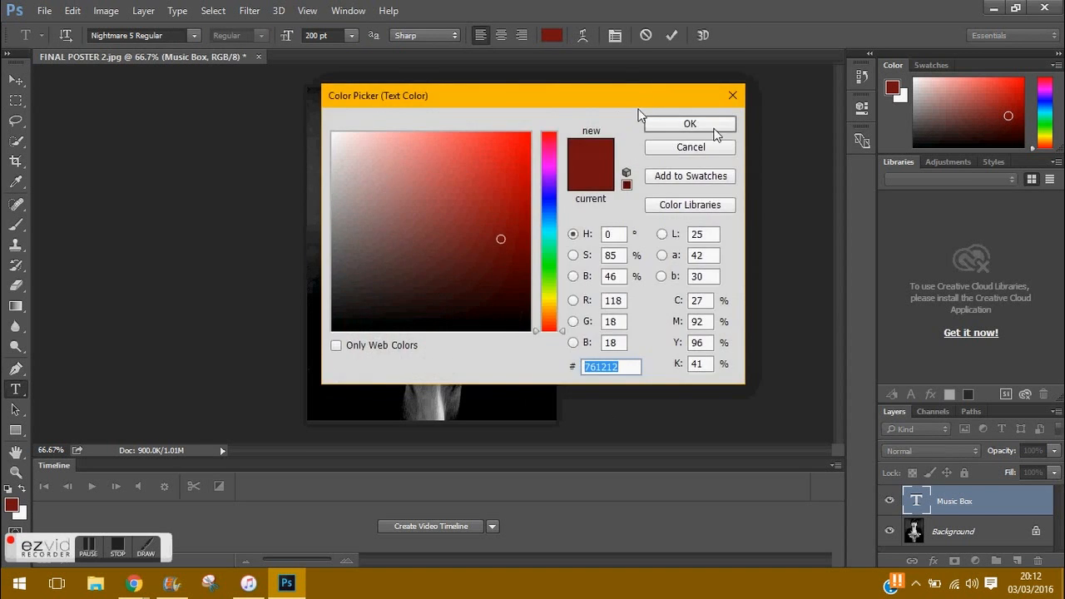
{"action": "left_click", "coordinate": [656, 330]}
{"action": "left_click_drag", "start_coordinate": [664, 352], "coordinate": [661, 344]}
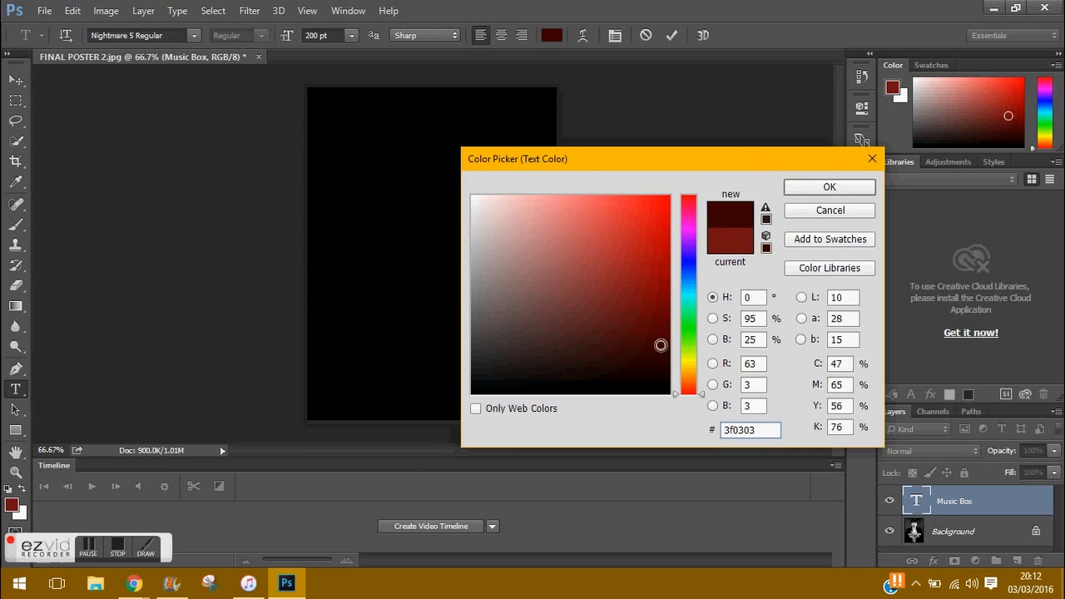
{"action": "left_click", "coordinate": [830, 186]}
{"action": "left_click", "coordinate": [16, 79]}
{"action": "left_click_drag", "start_coordinate": [474, 357], "coordinate": [489, 333]}
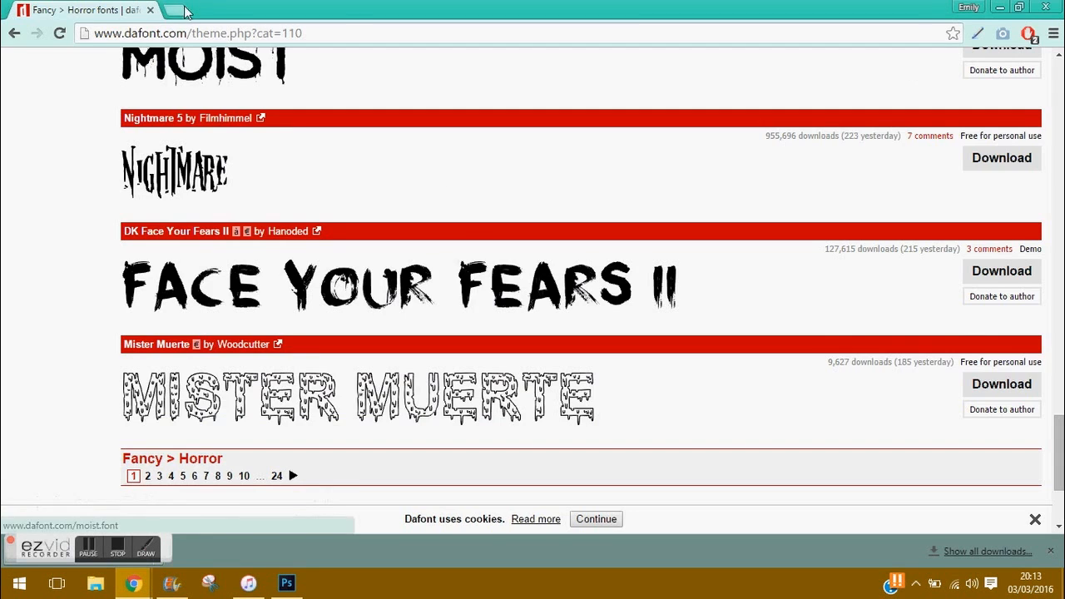
Step: Search Google Images for 'horror film posters', preview The Conjuring, then return to Photoshop
{"action": "key", "text": "ctrl+t"}
{"action": "type", "text": "horror film posters"}
{"action": "key", "text": "Return"}
{"action": "left_click", "coordinate": [167, 119]}
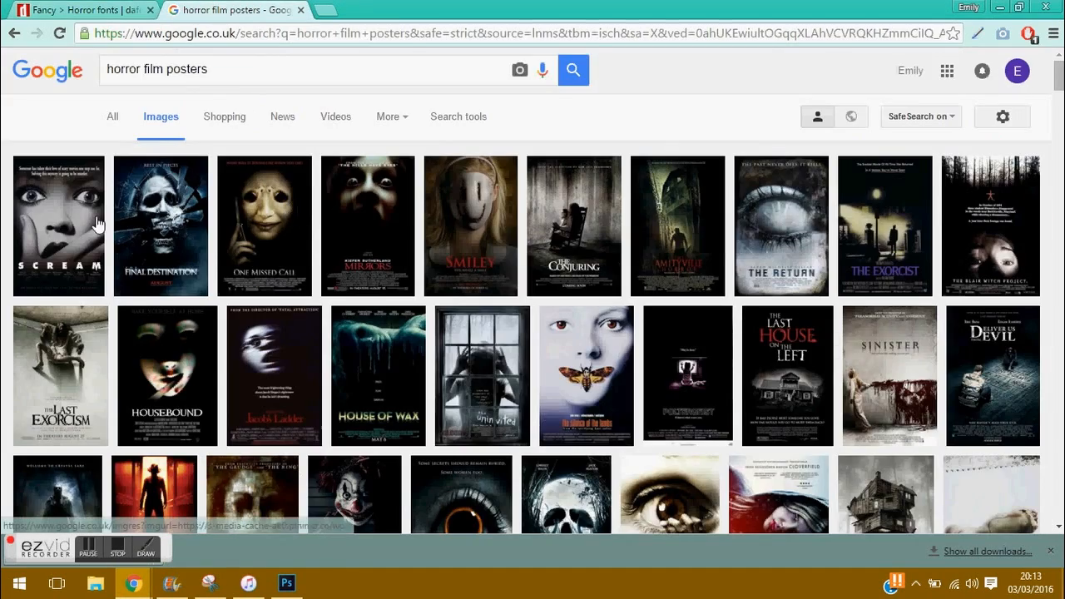
{"action": "left_click", "coordinate": [59, 226]}
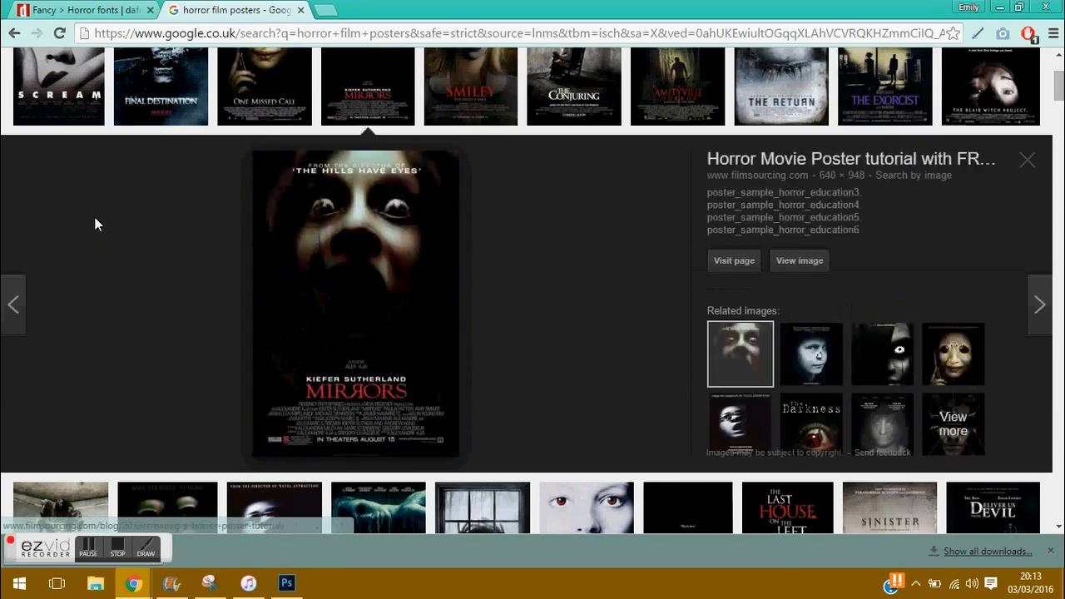
{"action": "key", "text": "Right"}
{"action": "key", "text": "Right"}
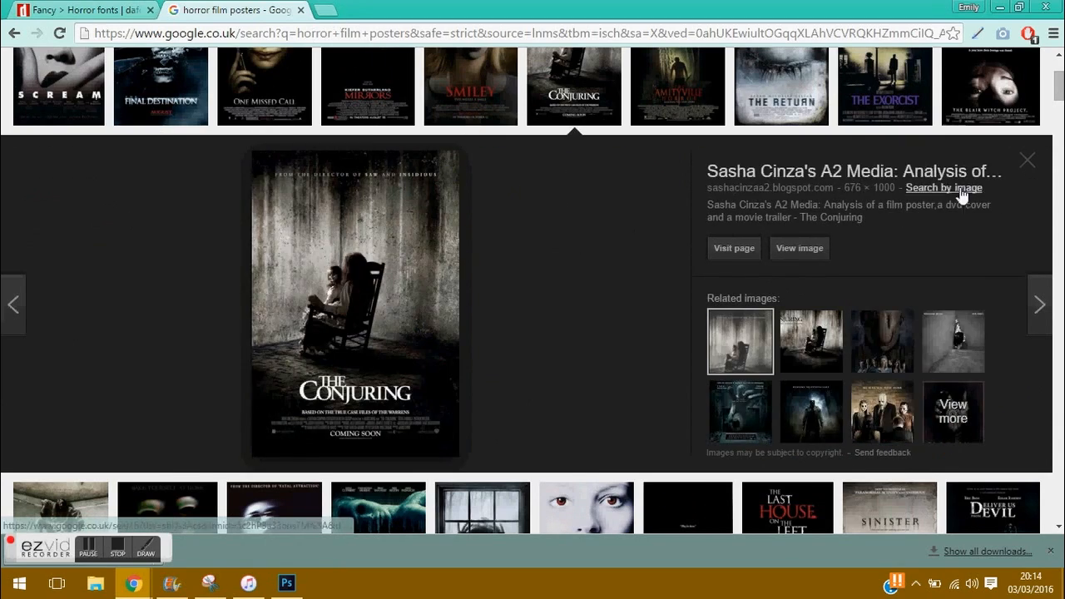
{"action": "key", "text": "Escape"}
{"action": "left_click", "coordinate": [286, 584]}
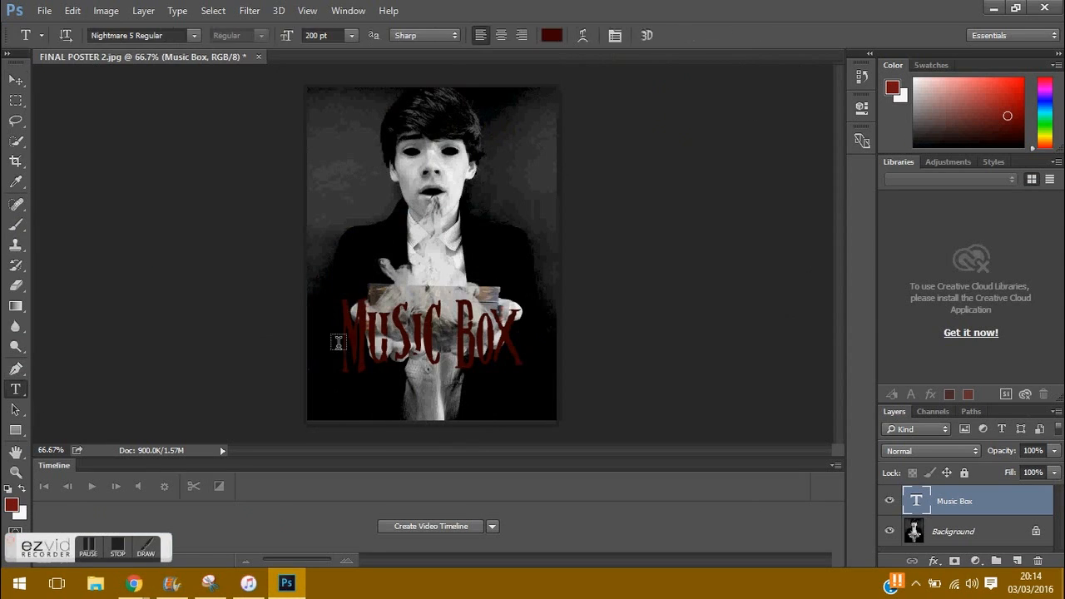
Step: Retype the title as 'MUSIC BOX' in Times New Roman Regular at 100 pt
{"action": "left_click", "coordinate": [339, 342]}
{"action": "key", "text": "ctrl+a"}
{"action": "left_click", "coordinate": [194, 35]}
{"action": "scroll", "coordinate": [364, 381], "scroll_direction": "down", "scroll_amount": 10}
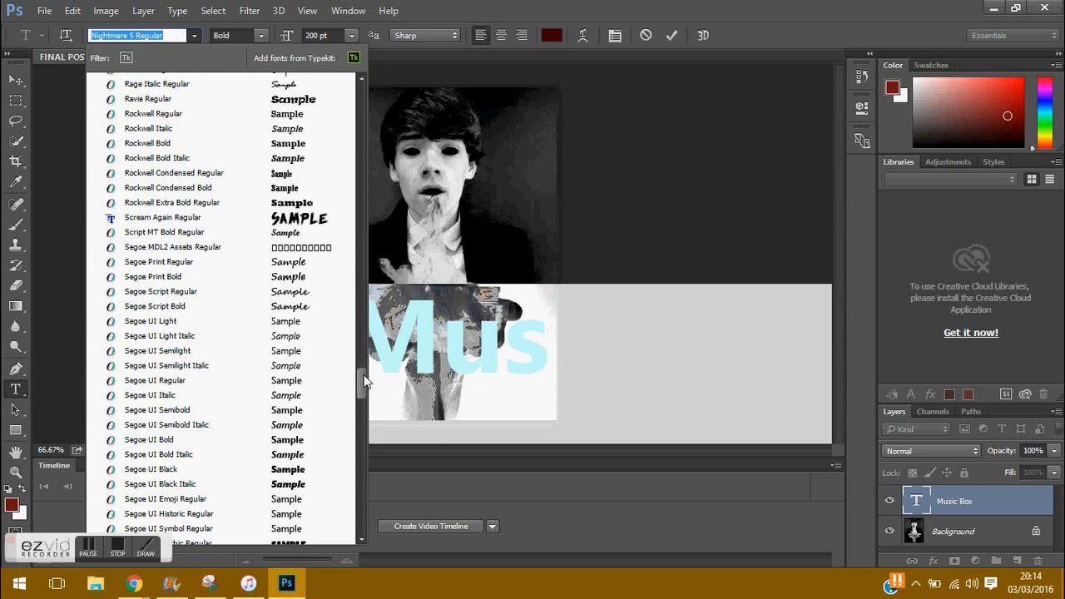
{"action": "scroll", "coordinate": [364, 383], "scroll_direction": "down", "scroll_amount": 10}
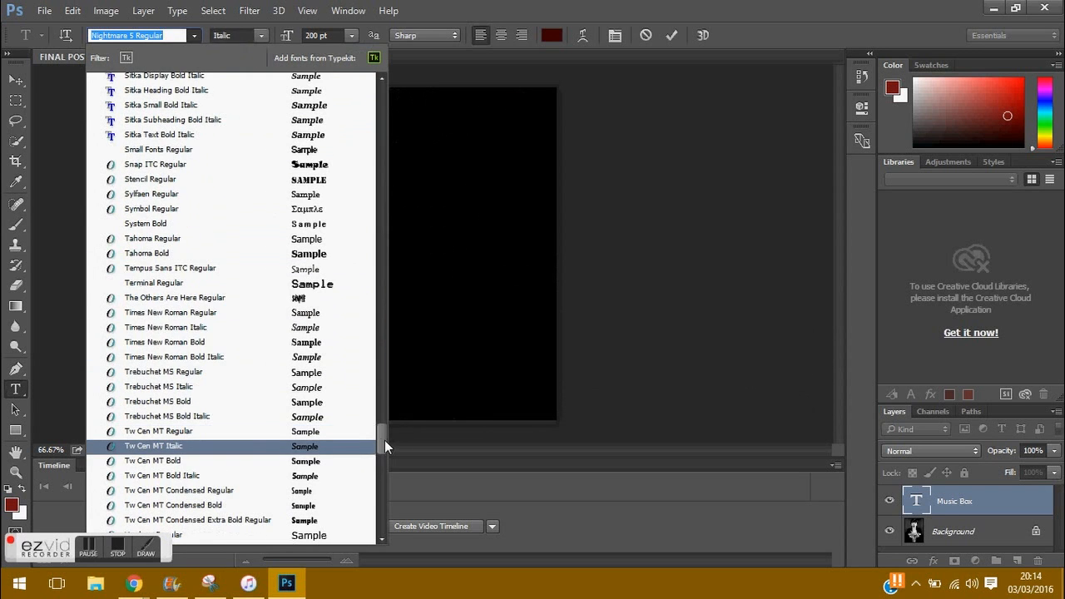
{"action": "left_click", "coordinate": [247, 313]}
{"action": "left_click", "coordinate": [321, 35]}
{"action": "type", "text": "150"}
{"action": "left_click", "coordinate": [317, 38]}
{"action": "type", "text": "100"}
{"action": "key", "text": "Return"}
{"action": "type", "text": "MUSIC BOX"}
{"action": "key", "text": "ctrl+Return"}
Step: Set the letters 'USIC BOX' to 72 pt and centre the title horizontally
{"action": "left_click_drag", "start_coordinate": [459, 364], "coordinate": [450, 356]}
{"action": "left_click", "coordinate": [14, 387]}
{"action": "left_click_drag", "start_coordinate": [611, 321], "coordinate": [326, 339]}
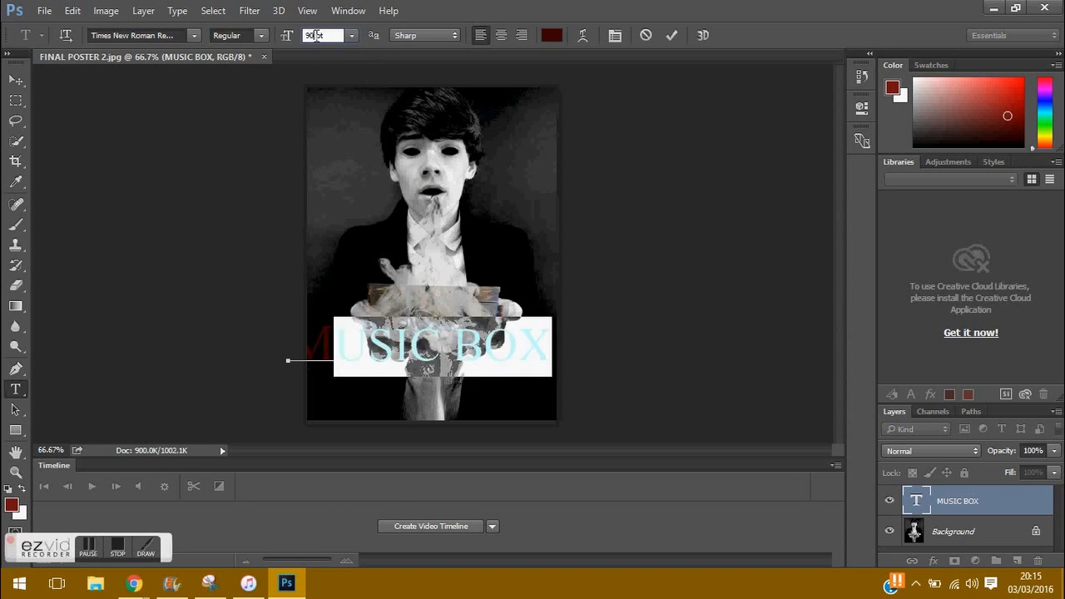
{"action": "left_click", "coordinate": [351, 35]}
{"action": "left_click", "coordinate": [339, 300]}
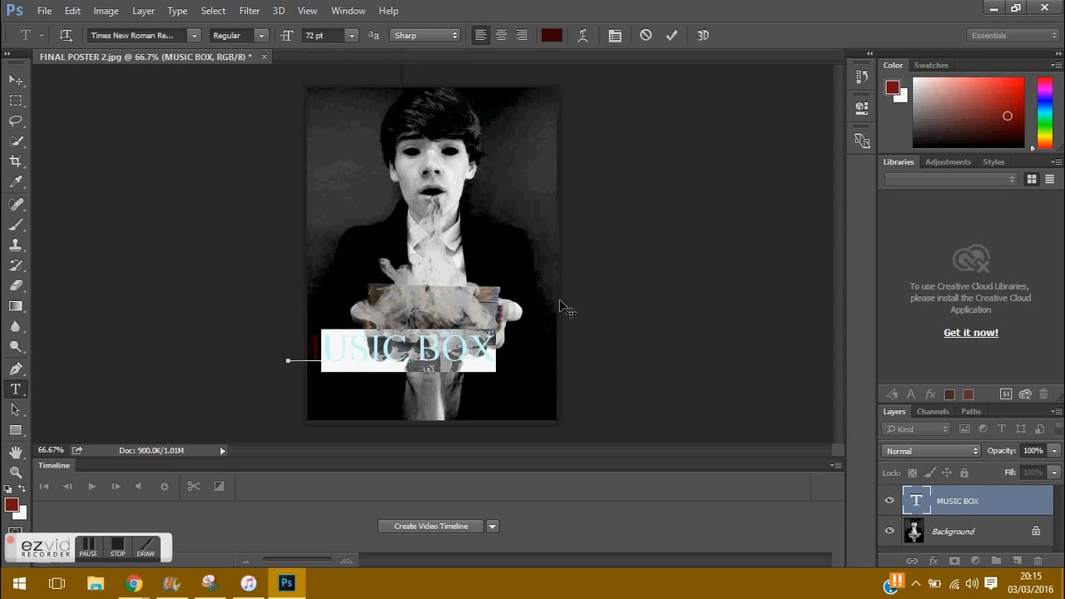
{"action": "key", "text": "ctrl+Return"}
{"action": "key", "text": "v"}
{"action": "left_click_drag", "start_coordinate": [401, 360], "coordinate": [433, 362]}
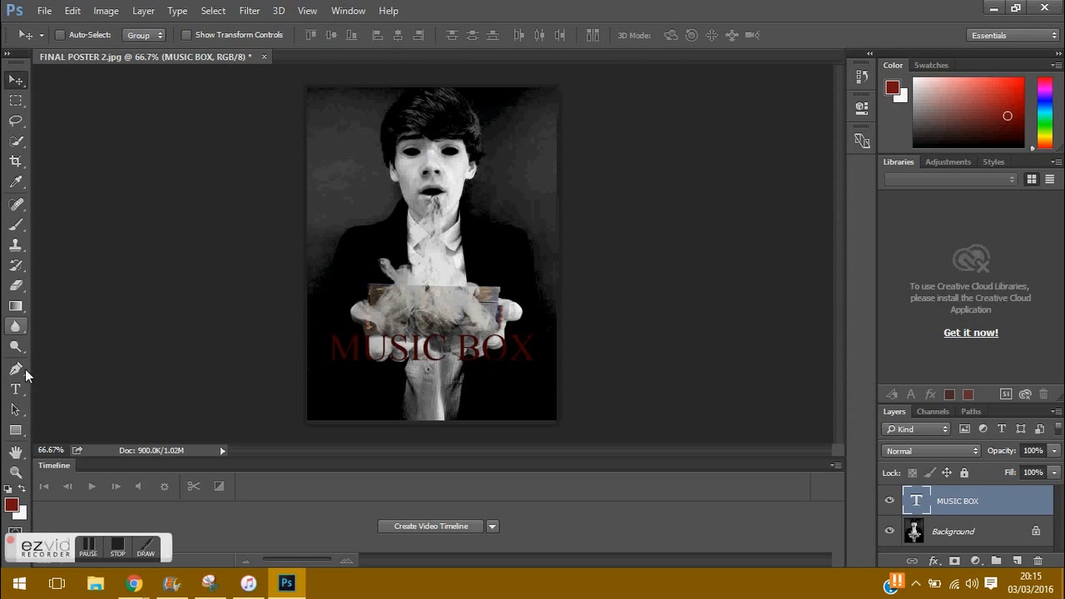
Step: Dismiss the 3D GPU alert, right-align the title and set anti-aliasing to Strong
{"action": "left_click", "coordinate": [15, 389]}
{"action": "left_click", "coordinate": [703, 36]}
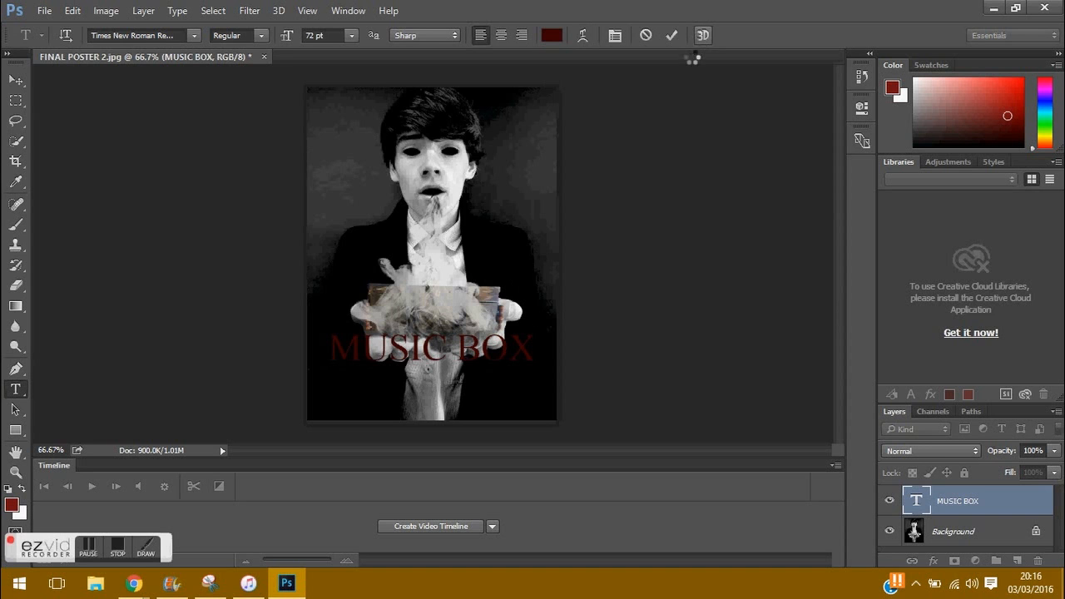
{"action": "left_click", "coordinate": [582, 254]}
{"action": "left_click", "coordinate": [582, 35]}
{"action": "left_click", "coordinate": [659, 124]}
{"action": "left_click", "coordinate": [521, 35]}
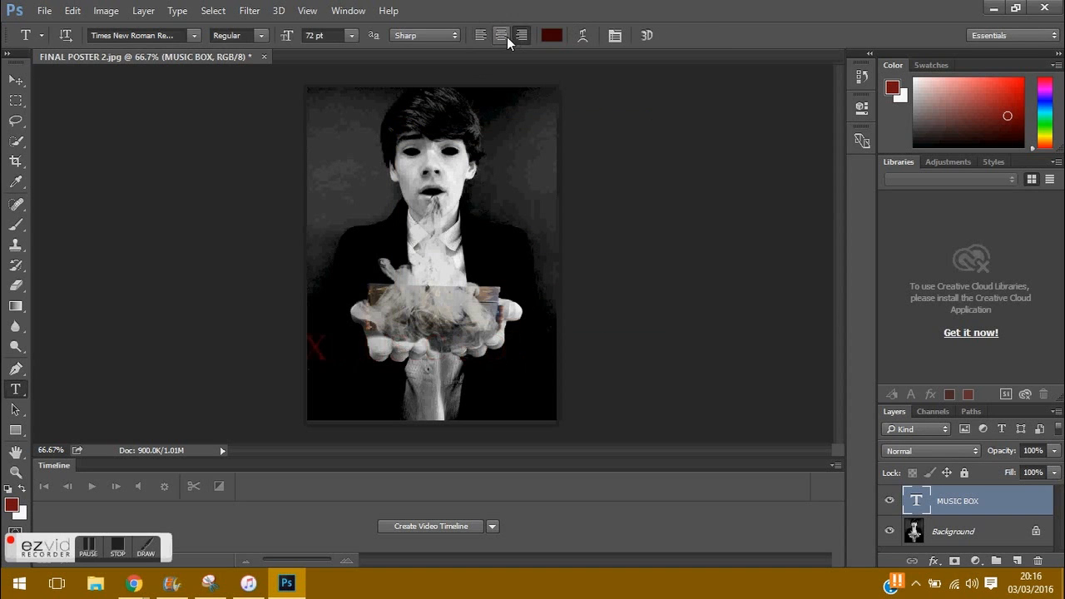
{"action": "left_click", "coordinate": [424, 35]}
{"action": "left_click", "coordinate": [416, 80]}
{"action": "left_click", "coordinate": [424, 34]}
{"action": "left_click", "coordinate": [416, 71]}
Step: Set the MUSIC BOX title's font style to Italic
{"action": "left_click", "coordinate": [249, 76]}
{"action": "left_click", "coordinate": [254, 35]}
{"action": "left_click", "coordinate": [250, 63]}
{"action": "left_click", "coordinate": [65, 35]}
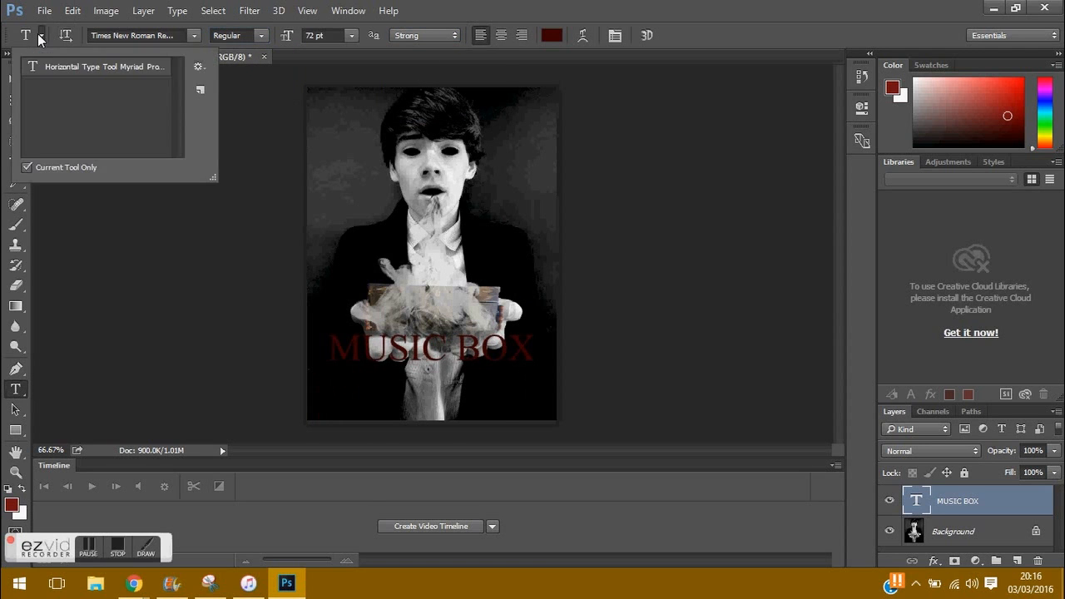
{"action": "triple_click", "coordinate": [413, 330]}
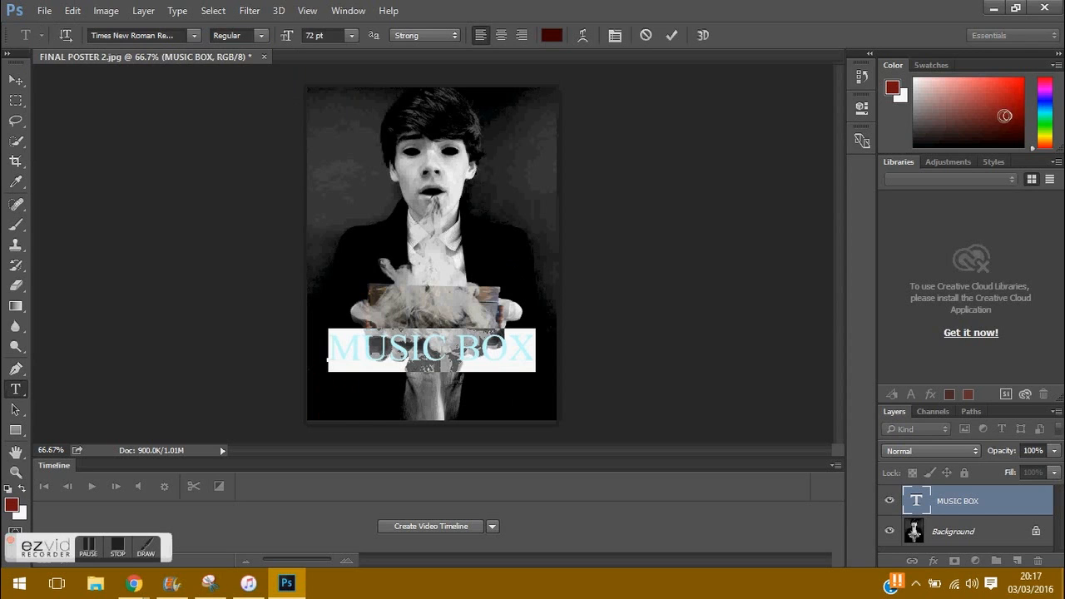
{"action": "left_click", "coordinate": [921, 505]}
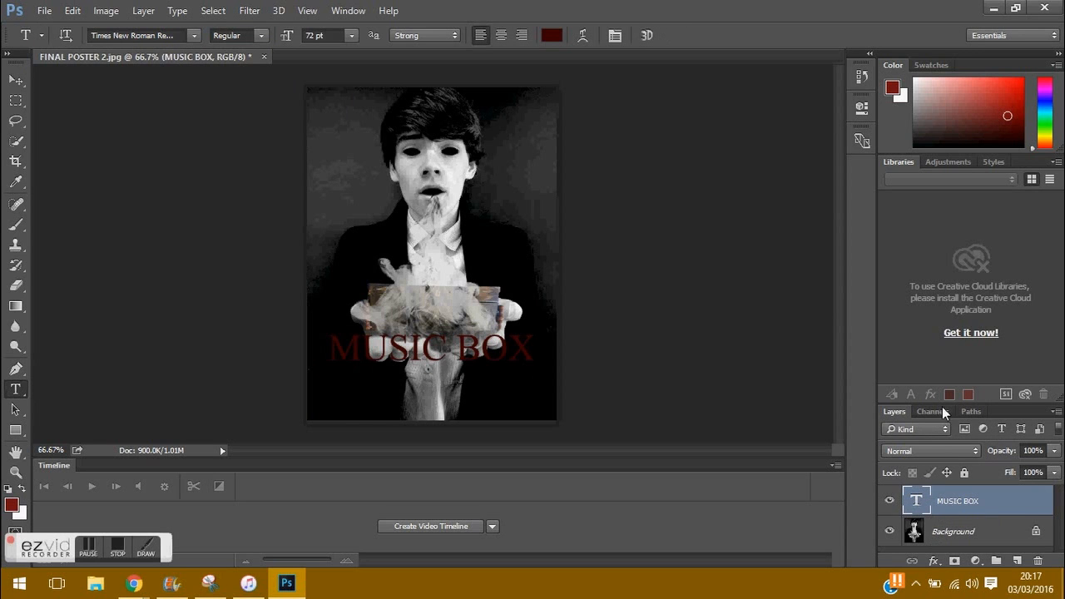
Step: Change the title to a brighter red and look through the font list
{"action": "triple_click", "coordinate": [518, 347]}
{"action": "left_click_drag", "start_coordinate": [1007, 96], "coordinate": [1009, 114]}
{"action": "left_click", "coordinate": [533, 340]}
{"action": "triple_click", "coordinate": [521, 347]}
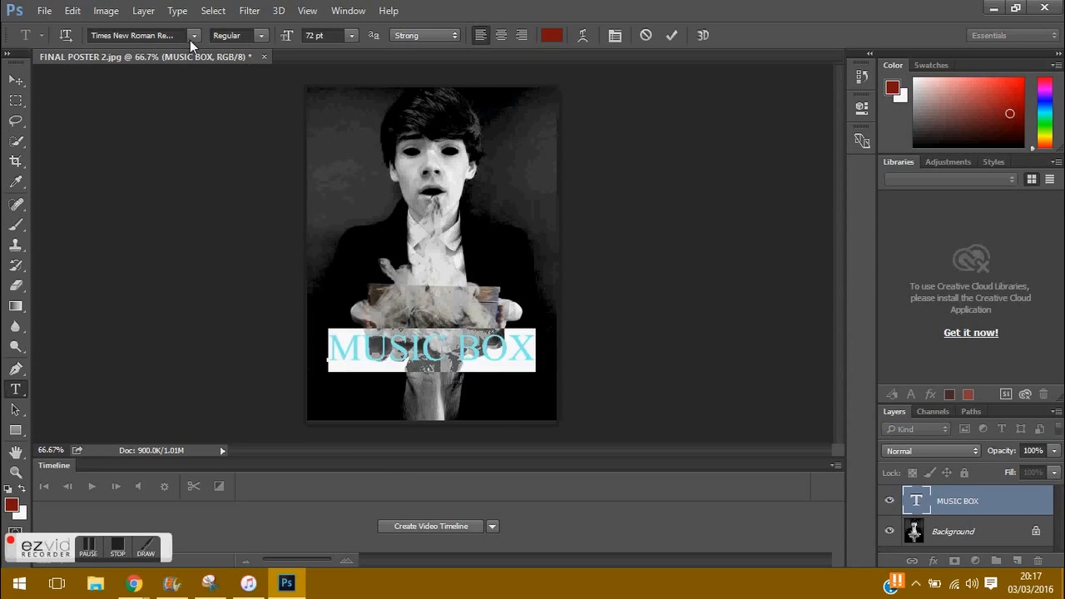
{"action": "left_click", "coordinate": [193, 35]}
{"action": "scroll", "coordinate": [384, 425], "scroll_direction": "down", "scroll_amount": 6}
{"action": "left_click", "coordinate": [133, 582]}
Step: Check page 2 of DaFont's Horror fonts, then return to Photoshop
{"action": "left_click", "coordinate": [262, 526]}
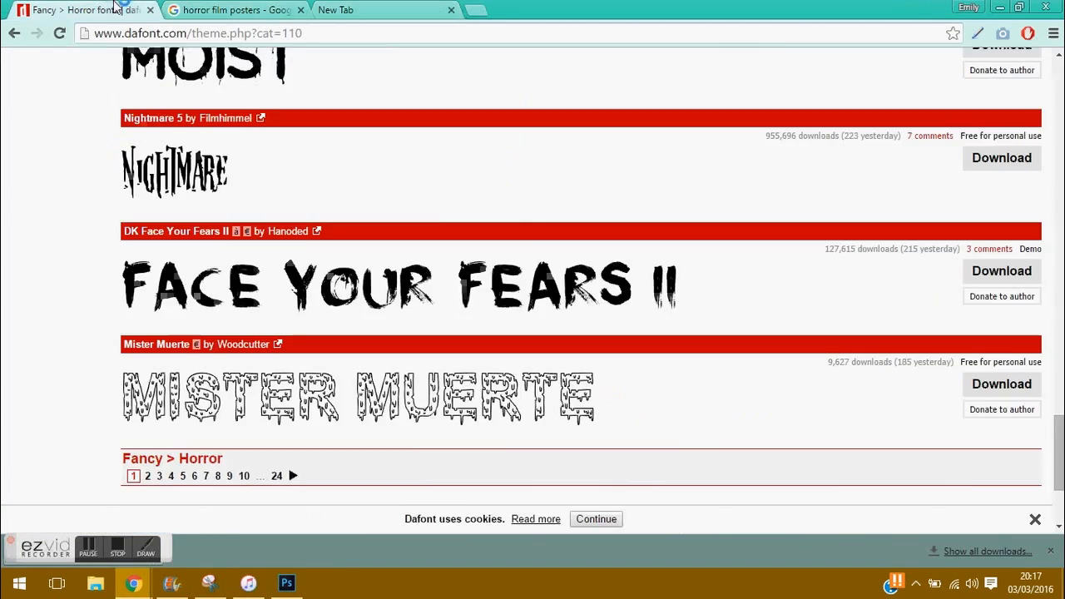
{"action": "left_click", "coordinate": [149, 479]}
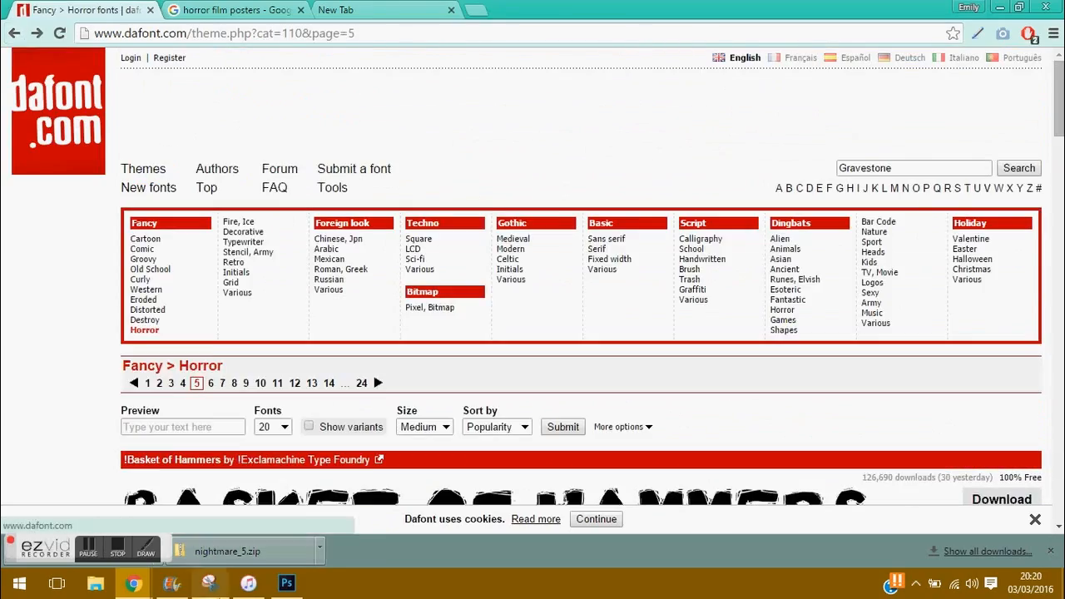
{"action": "mouse_move", "coordinate": [306, 566]}
{"action": "left_click", "coordinate": [302, 594]}
Step: Try Garamond Regular, then apply Javanese Text to the MUSIC BOX title
{"action": "left_click", "coordinate": [193, 35]}
{"action": "left_click_drag", "start_coordinate": [381, 466], "coordinate": [366, 225]}
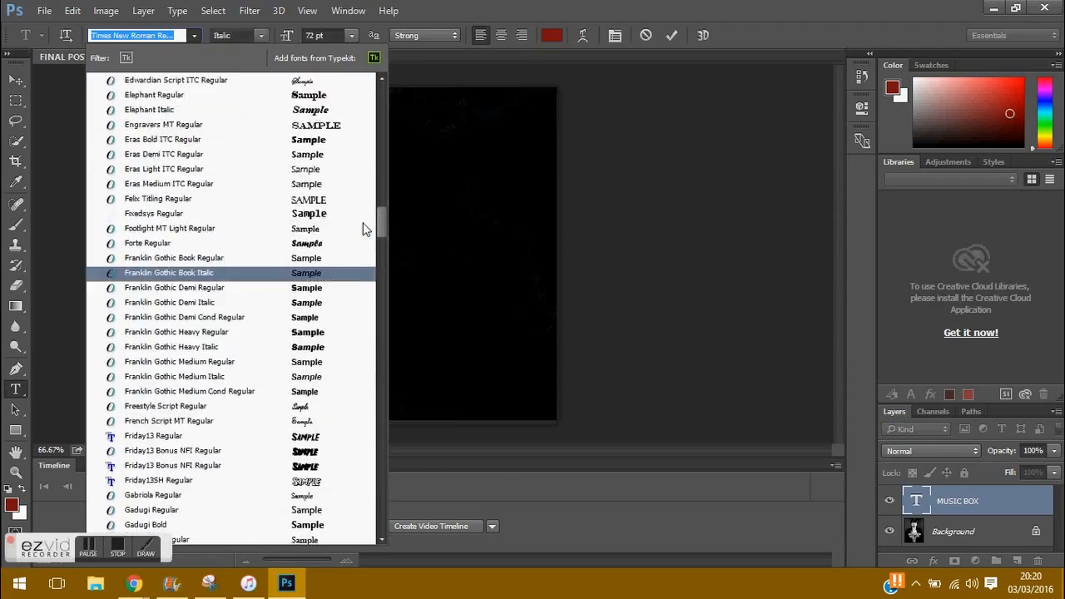
{"action": "scroll", "coordinate": [167, 240], "scroll_direction": "down", "scroll_amount": 5}
{"action": "left_click", "coordinate": [150, 344]}
{"action": "left_click", "coordinate": [193, 35]}
{"action": "scroll", "coordinate": [336, 238], "scroll_direction": "down", "scroll_amount": 4}
{"action": "left_click", "coordinate": [164, 456]}
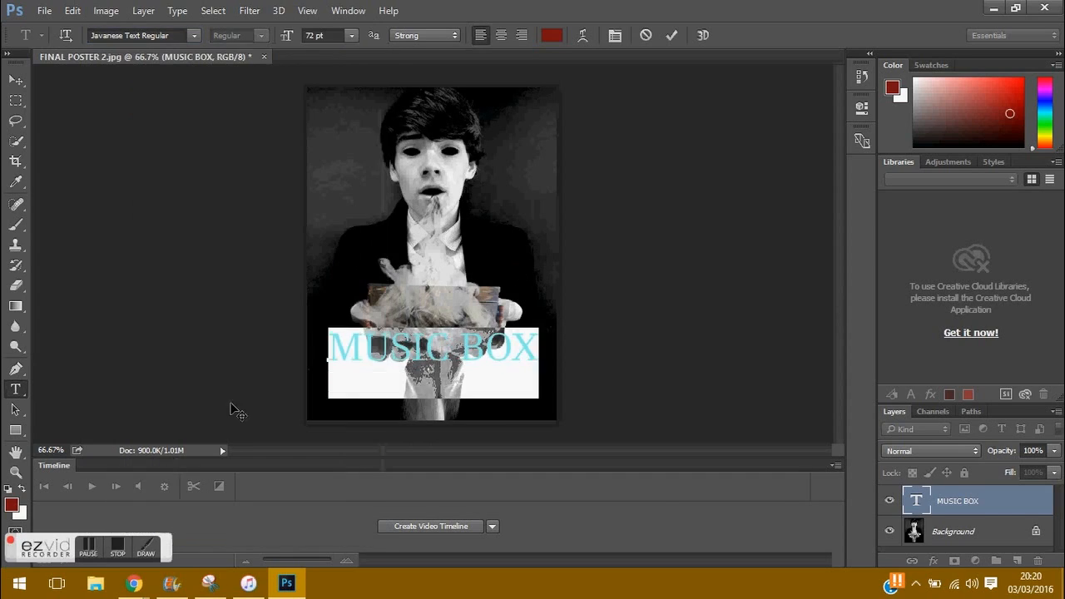
Step: Preview the Mirrors and Smiley posters in Google Images for reference
{"action": "left_click", "coordinate": [133, 584]}
{"action": "left_click", "coordinate": [231, 9]}
{"action": "left_click", "coordinate": [344, 117]}
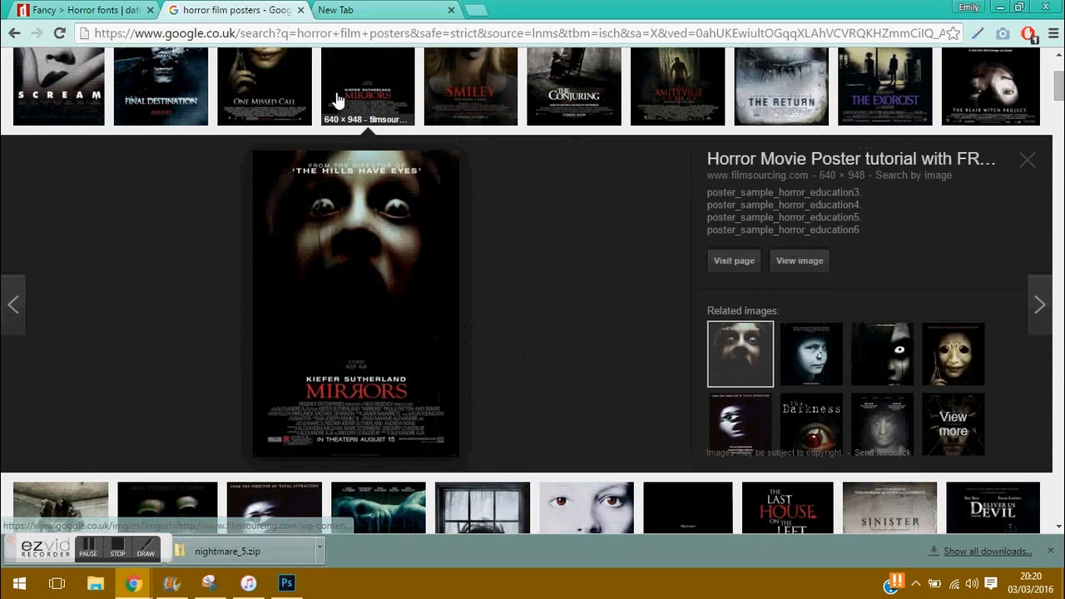
{"action": "left_click", "coordinate": [470, 113]}
{"action": "left_click", "coordinate": [286, 583]}
Step: Select the whole MUSIC BOX title and keep its smoothing at Strong
{"action": "mouse_move", "coordinate": [248, 583]}
{"action": "left_click_drag", "start_coordinate": [539, 358], "coordinate": [328, 358]}
{"action": "left_click", "coordinate": [454, 36]}
{"action": "left_click", "coordinate": [624, 256]}
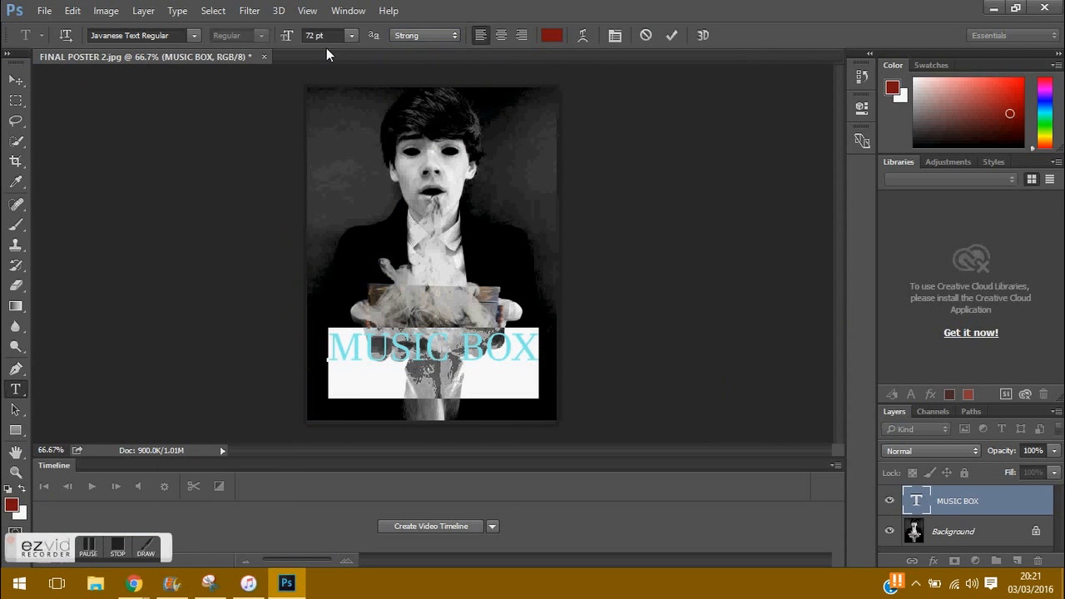
Step: Enlarge the MUSIC BOX title to 83.19 pt with Free Transform
{"action": "left_click", "coordinate": [73, 10]}
{"action": "left_click", "coordinate": [116, 282]}
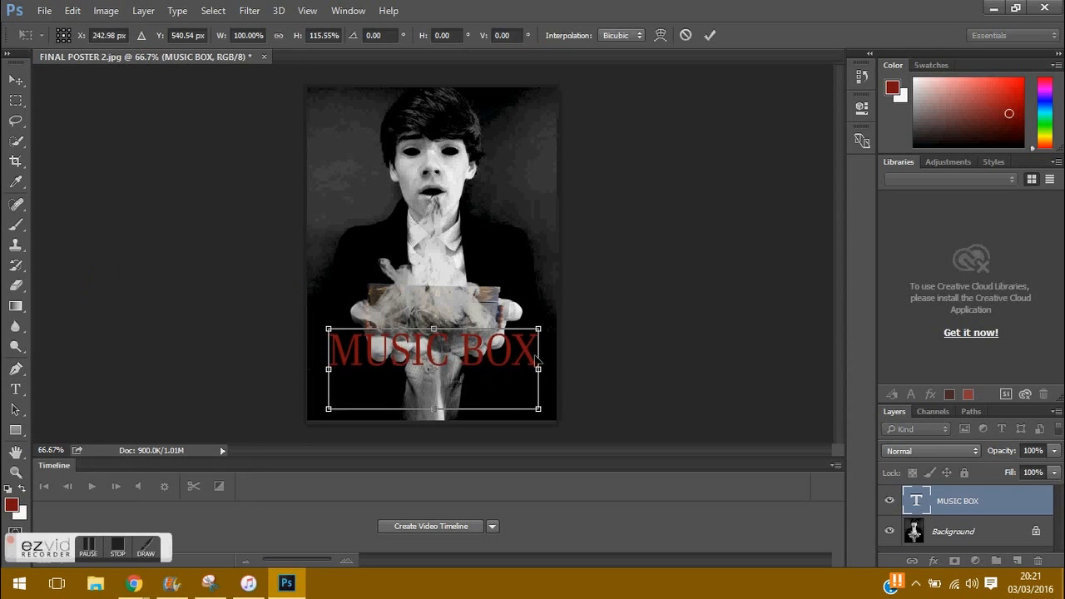
{"action": "left_click", "coordinate": [709, 35]}
{"action": "key", "text": "ctrl+a"}
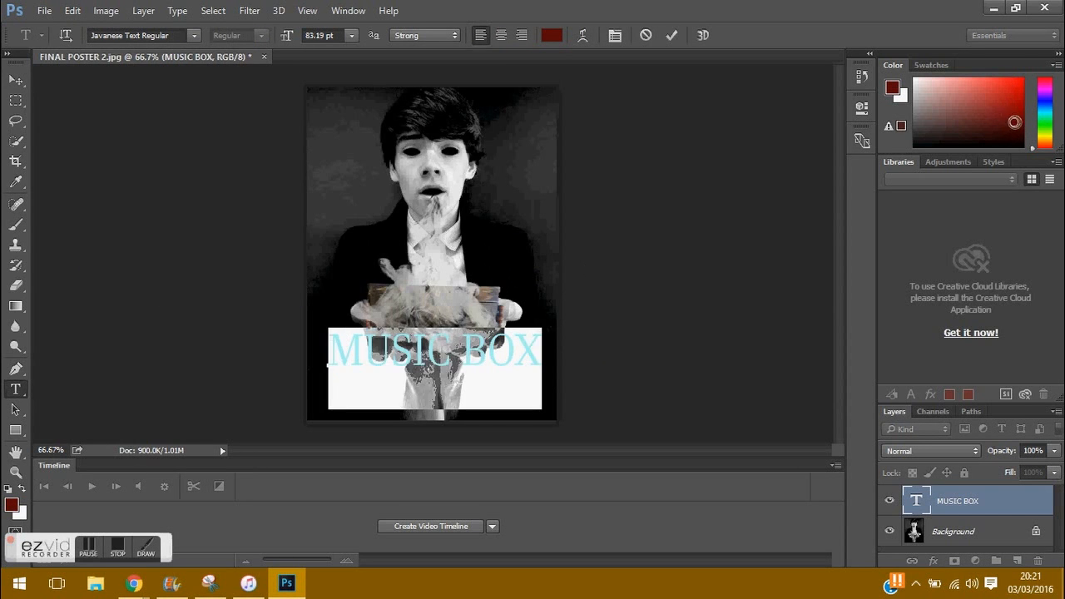
{"action": "key", "text": "ctrl+a"}
{"action": "left_click", "coordinate": [364, 188]}
Step: Add a stray 'm' text line on the photo, then undo the last move
{"action": "left_click", "coordinate": [394, 221]}
{"action": "type", "text": "m"}
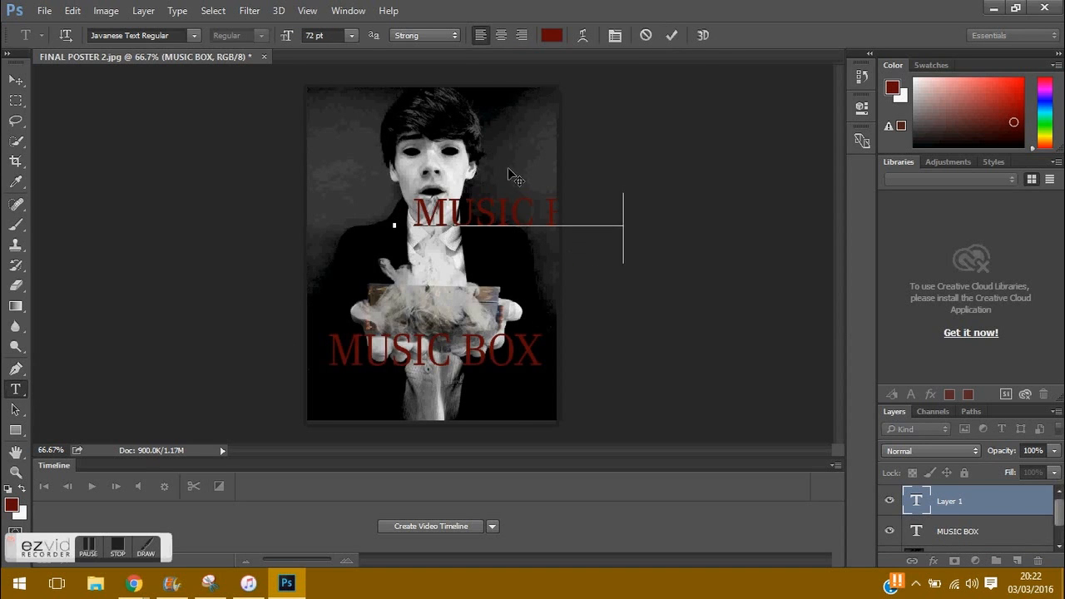
{"action": "key", "text": "ctrl+Return"}
{"action": "key", "text": "v"}
{"action": "left_click", "coordinate": [73, 10]}
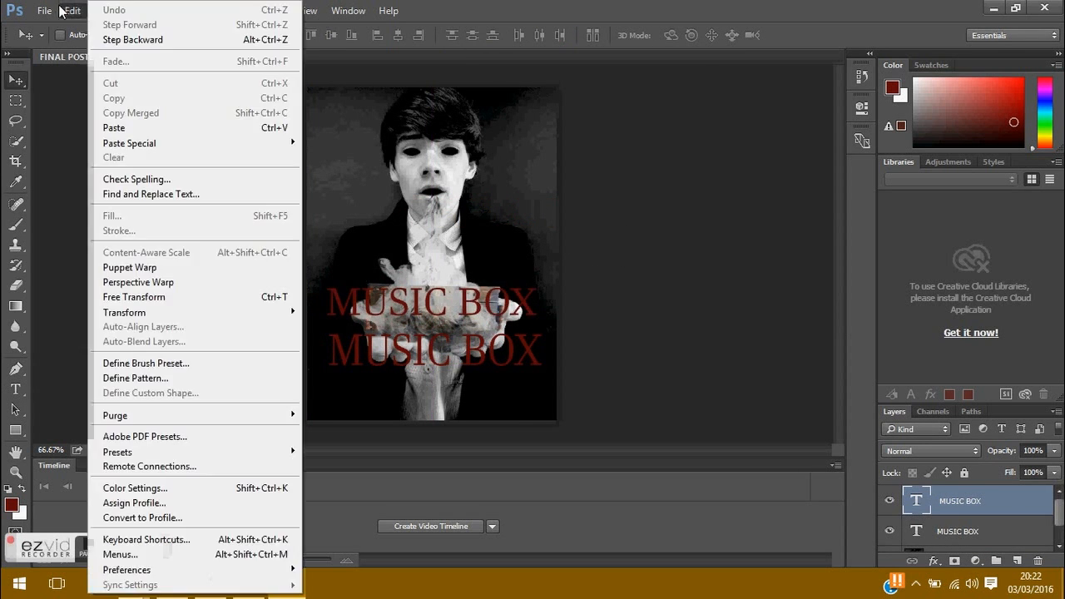
{"action": "left_click", "coordinate": [138, 39]}
Step: Duplicate the MUSIC BOX layer and offset the copy slightly from the original
{"action": "right_click", "coordinate": [953, 511]}
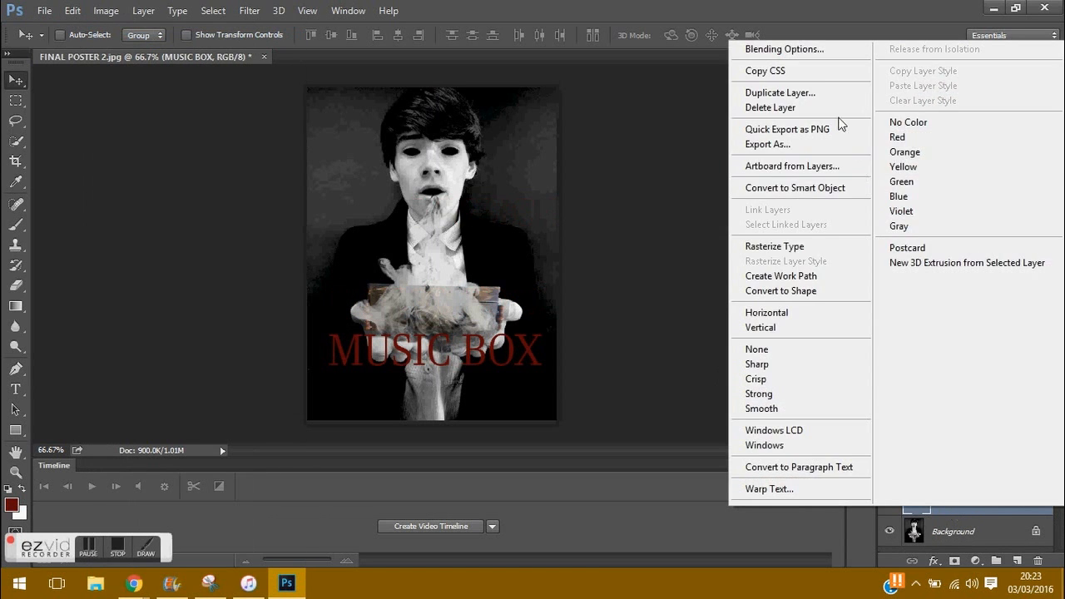
{"action": "left_click", "coordinate": [762, 90]}
{"action": "key", "text": "Return"}
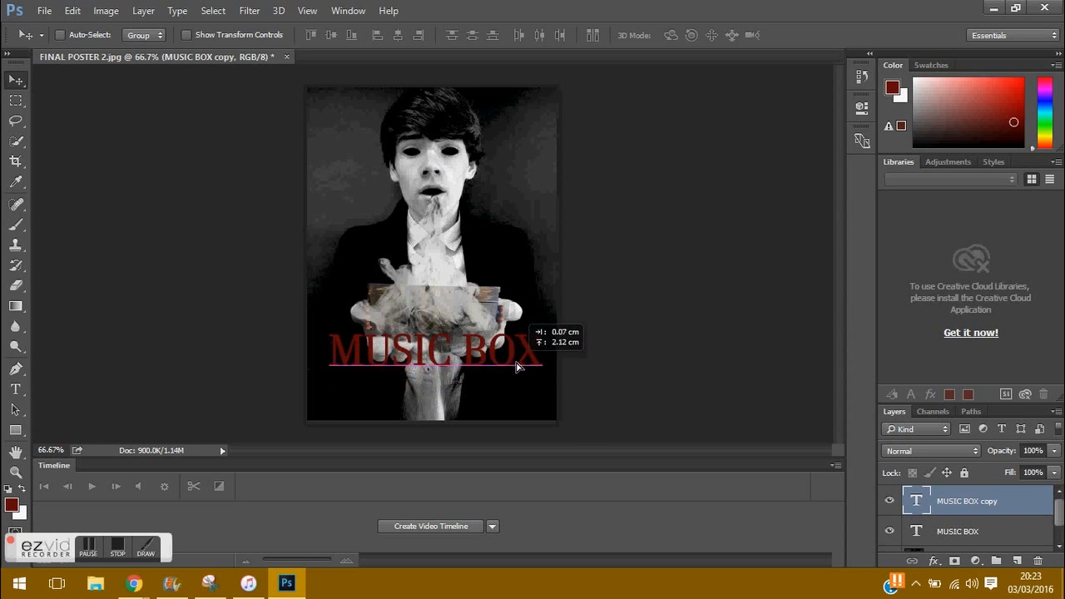
{"action": "left_click_drag", "start_coordinate": [350, 367], "coordinate": [349, 367]}
Step: Select the original MUSIC BOX layer and move it slightly down
{"action": "key", "text": "alt+bracketleft"}
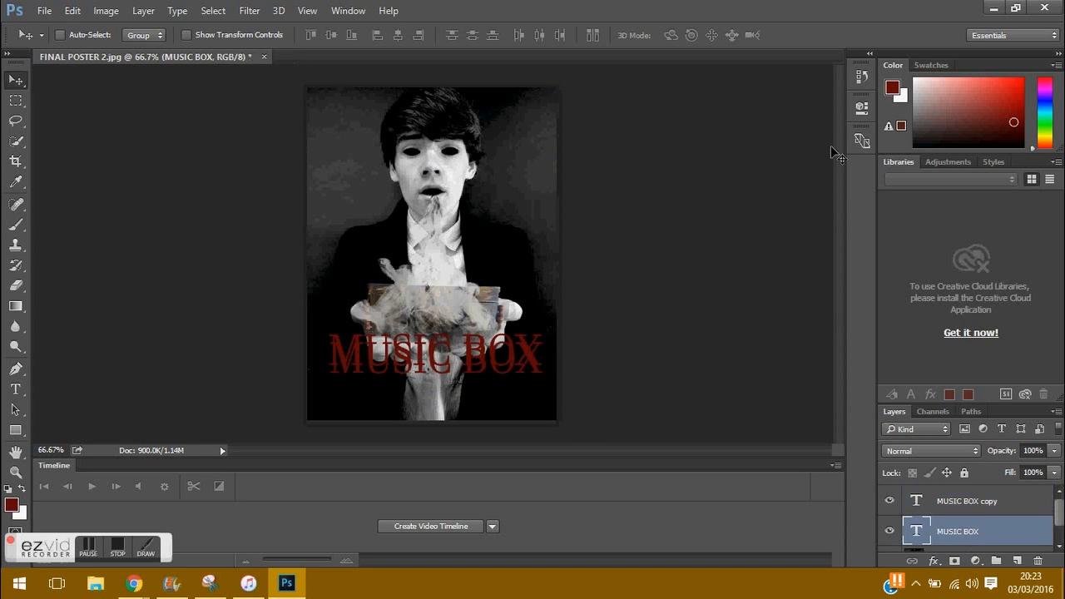
{"action": "key", "text": "t"}
{"action": "left_click", "coordinate": [336, 339]}
{"action": "key", "text": "ctrl+a"}
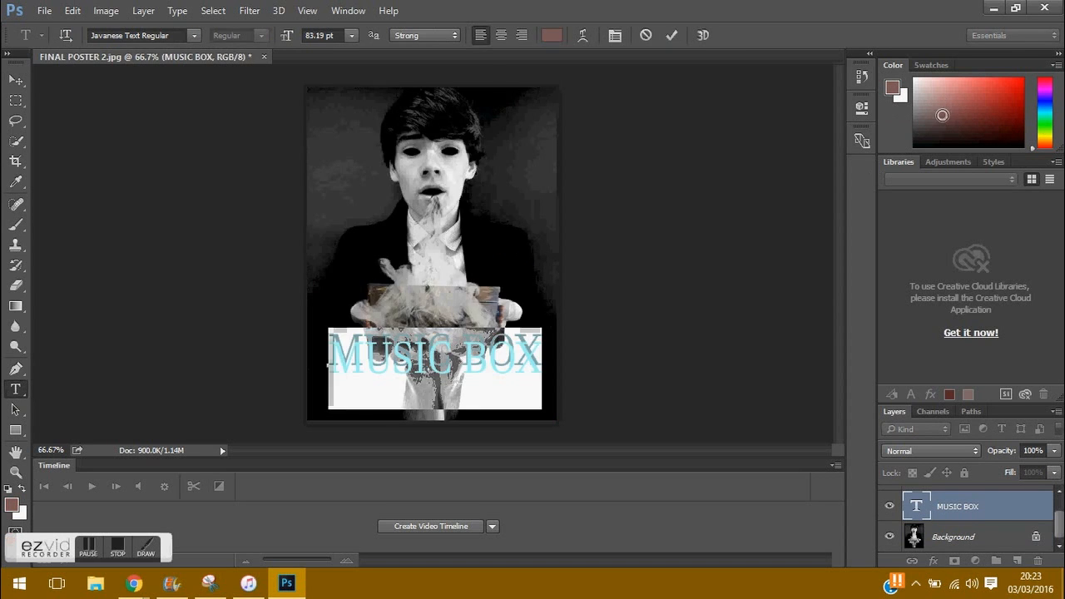
{"action": "key", "text": "ctrl+Return"}
{"action": "left_click_drag", "start_coordinate": [494, 356], "coordinate": [494, 368]}
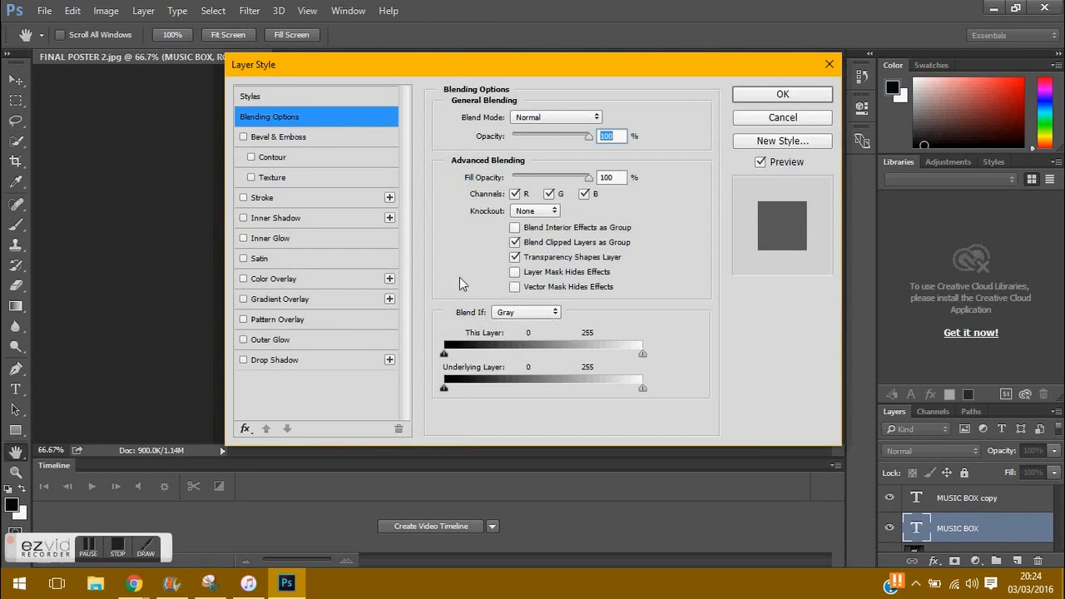
{"action": "key", "text": "Escape"}
Step: Discard an empty text entry and select and commit the duplicate title's text
{"action": "key", "text": "t"}
{"action": "left_click", "coordinate": [322, 353]}
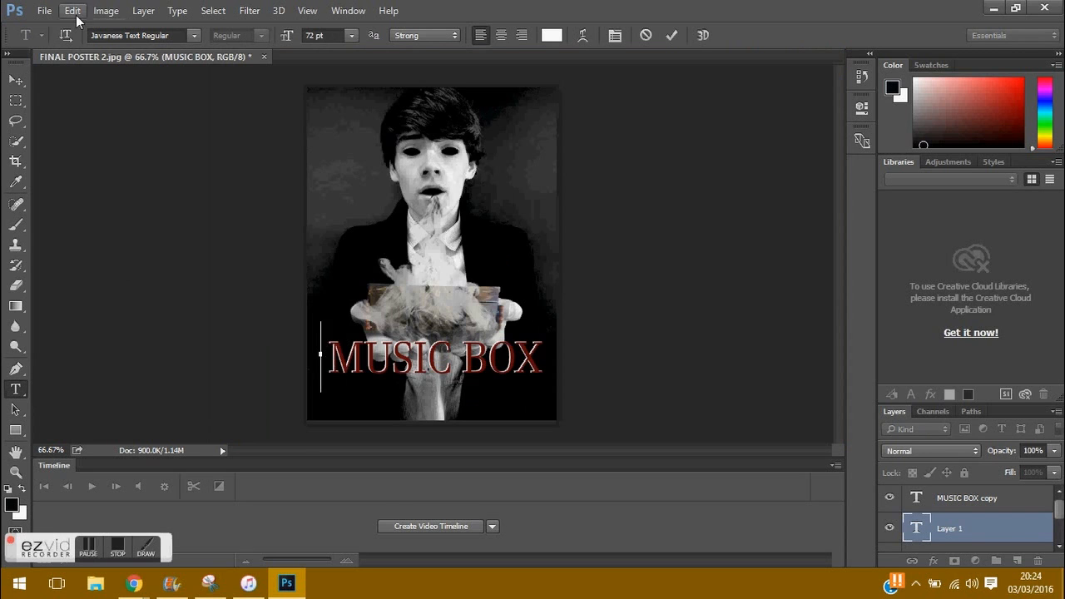
{"action": "key", "text": "Escape"}
{"action": "left_click", "coordinate": [613, 255]}
{"action": "left_click_drag", "start_coordinate": [330, 354], "coordinate": [544, 343]}
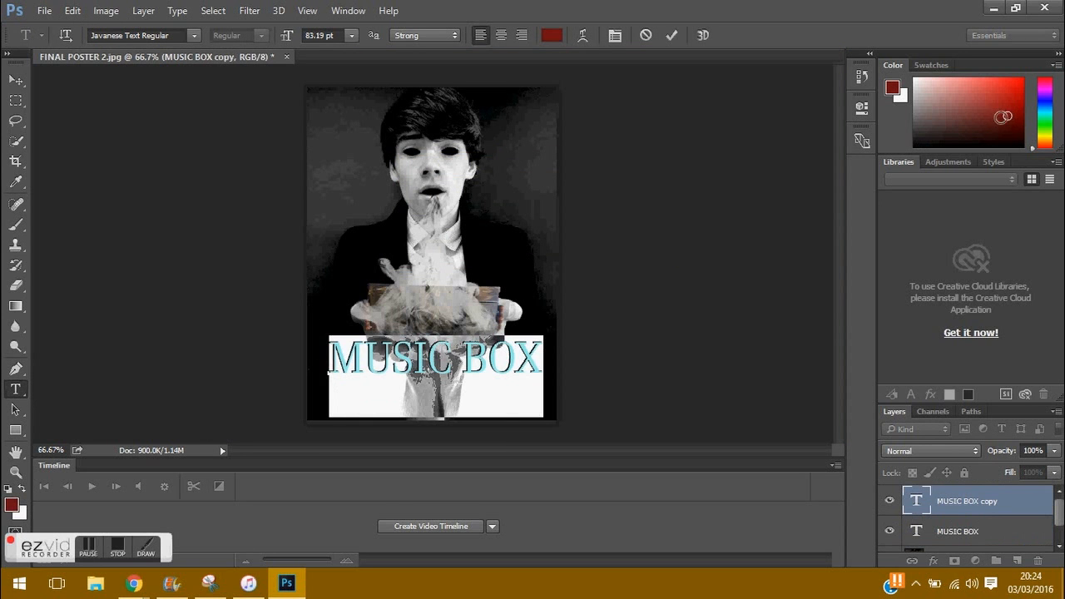
{"action": "key", "text": "ctrl+Return"}
{"action": "key", "text": "v"}
Step: Move the red MUSIC BOX title up onto the other title
{"action": "double_click", "coordinate": [916, 500]}
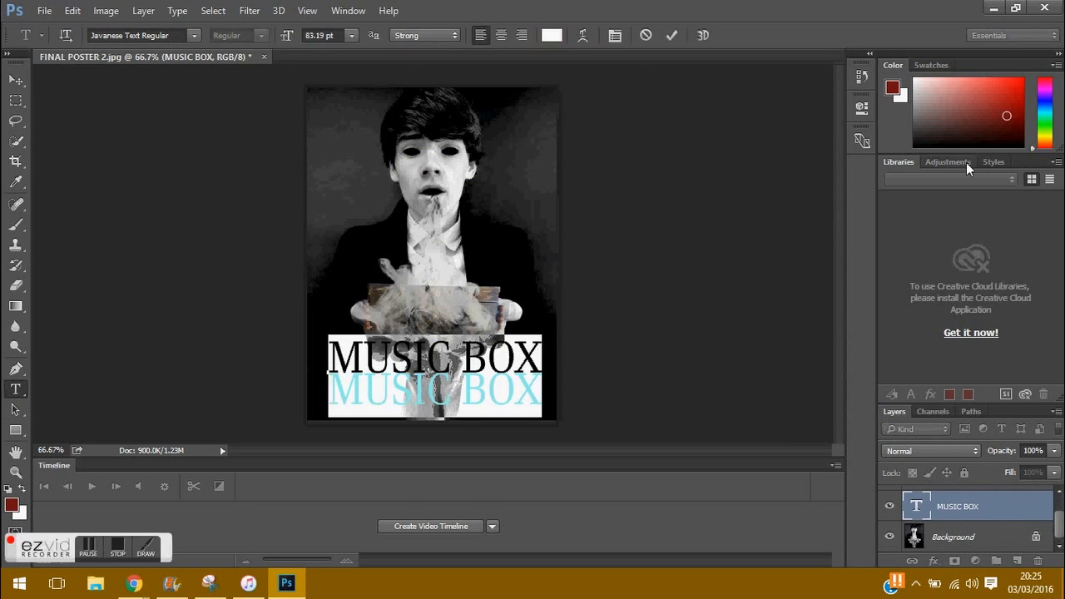
{"action": "key", "text": "ctrl+Return"}
{"action": "key", "text": "v"}
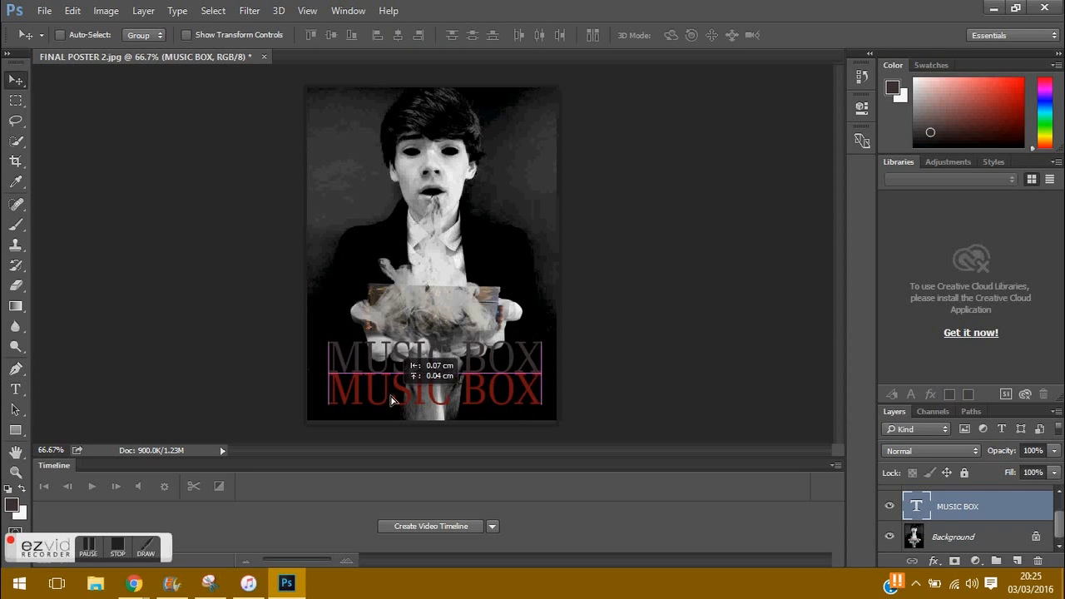
{"action": "left_click_drag", "start_coordinate": [377, 408], "coordinate": [514, 380]}
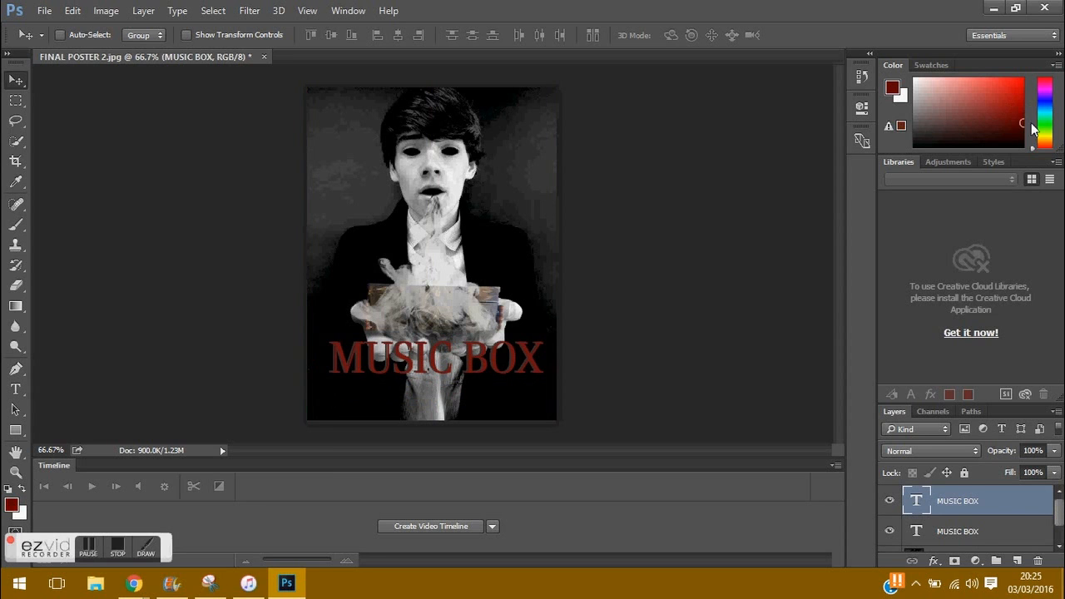
{"action": "mouse_move", "coordinate": [248, 583]}
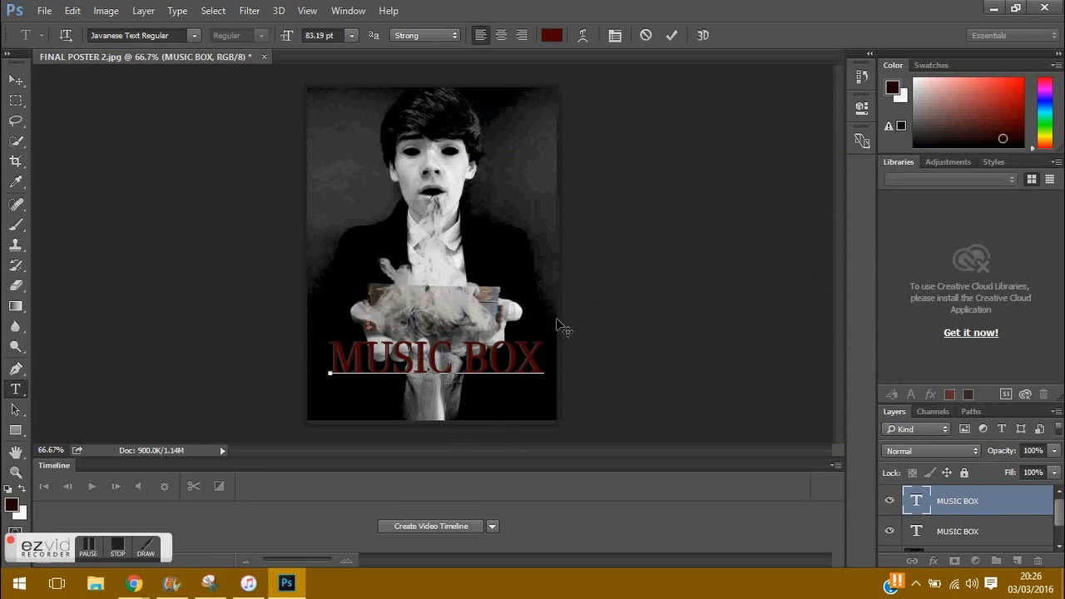
{"action": "key", "text": "ctrl+Return"}
{"action": "key", "text": "v"}
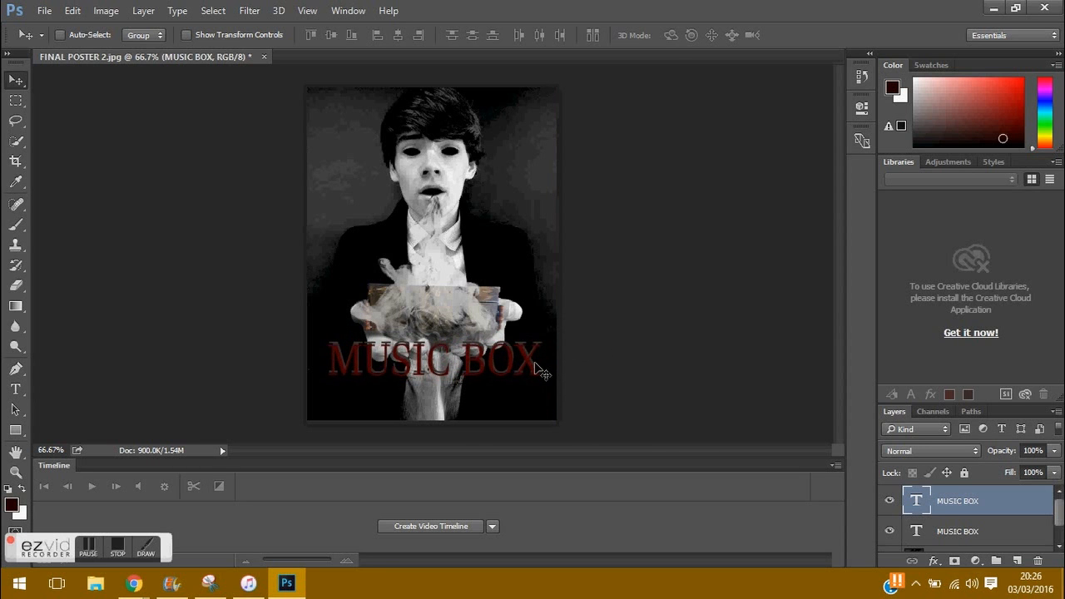
Step: Zoom in on the title and rasterize its layer by applying the Burn tool
{"action": "key", "text": "z"}
{"action": "left_click_drag", "start_coordinate": [333, 357], "coordinate": [242, 269]}
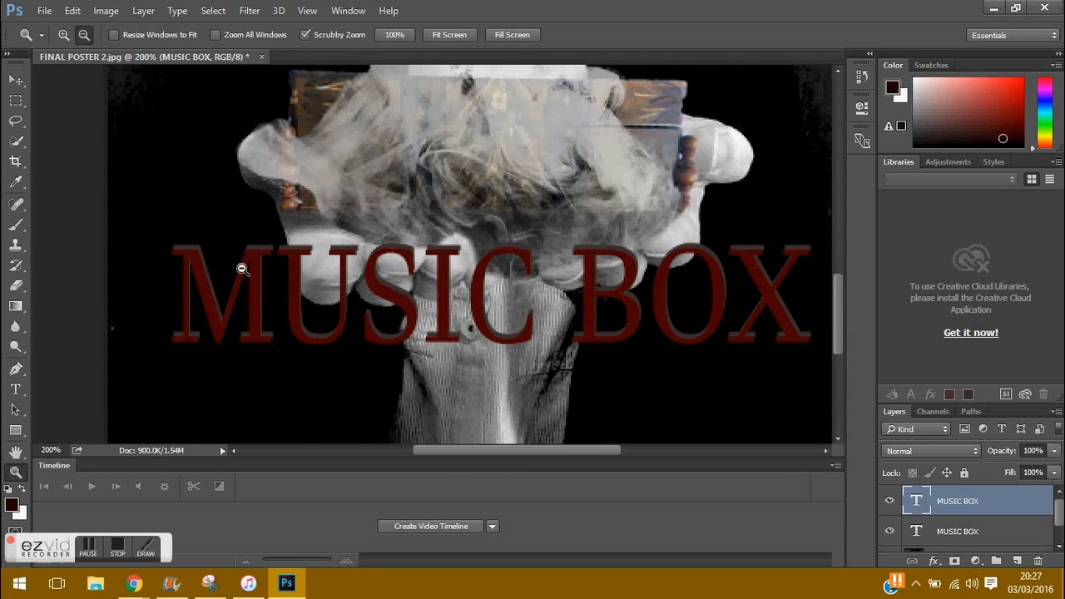
{"action": "left_click", "coordinate": [16, 347]}
{"action": "left_click", "coordinate": [255, 300]}
{"action": "key", "text": "Return"}
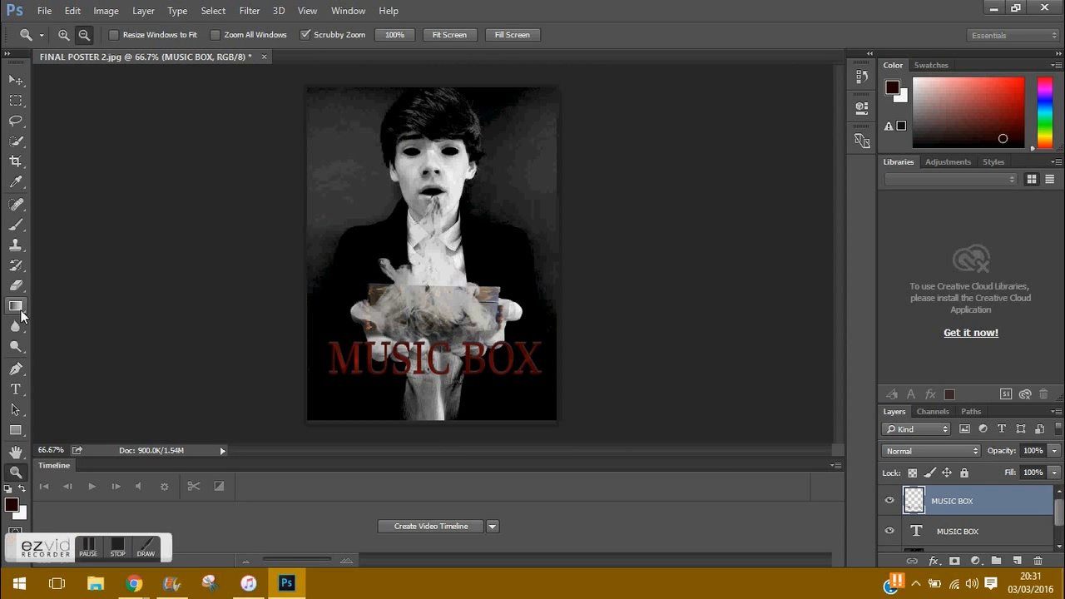
Step: Try OCR A Extended, then set the MUSIC BOX title font to Nightmare 5
{"action": "left_click", "coordinate": [16, 389]}
{"action": "left_click", "coordinate": [325, 357]}
{"action": "key", "text": "ctrl+a"}
{"action": "left_click", "coordinate": [194, 35]}
{"action": "scroll", "coordinate": [333, 195], "scroll_direction": "down", "scroll_amount": 10}
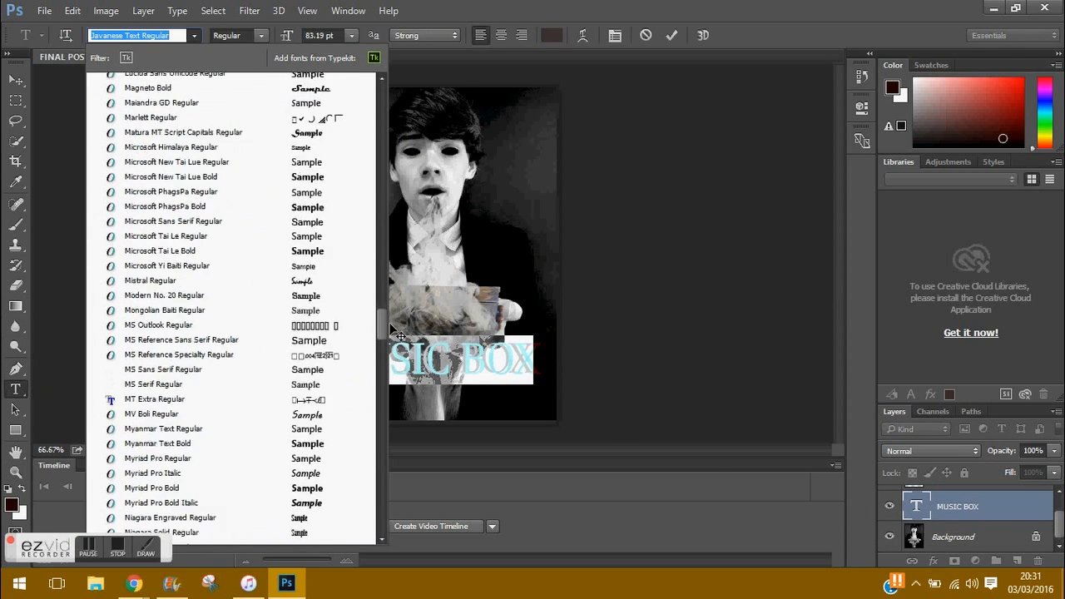
{"action": "scroll", "coordinate": [358, 316], "scroll_direction": "down", "scroll_amount": 5}
{"action": "left_click", "coordinate": [307, 232]}
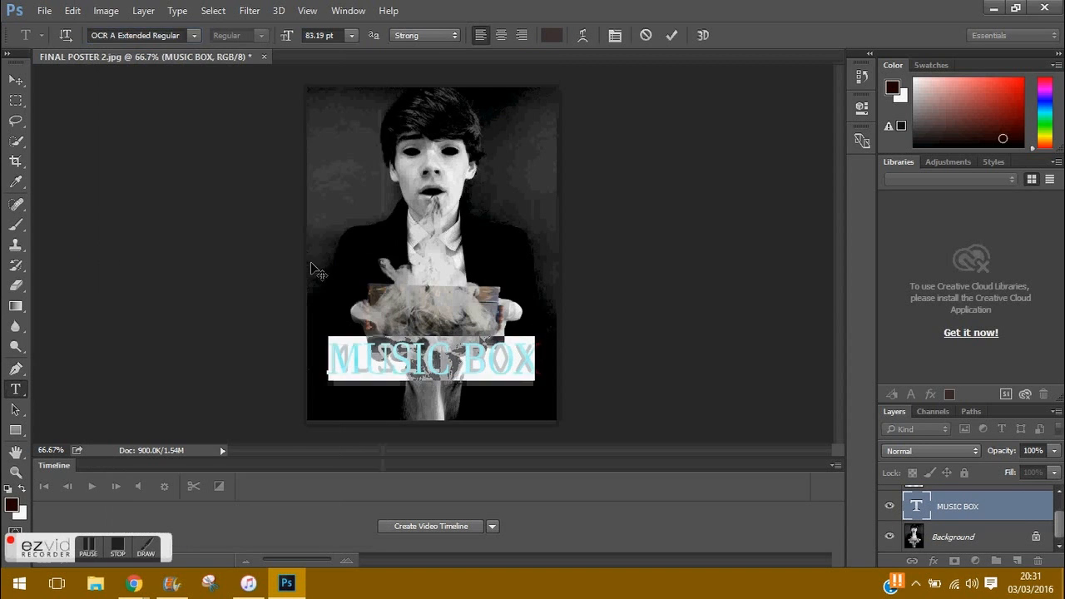
{"action": "left_click", "coordinate": [194, 35]}
{"action": "scroll", "coordinate": [166, 227], "scroll_direction": "down", "scroll_amount": 5}
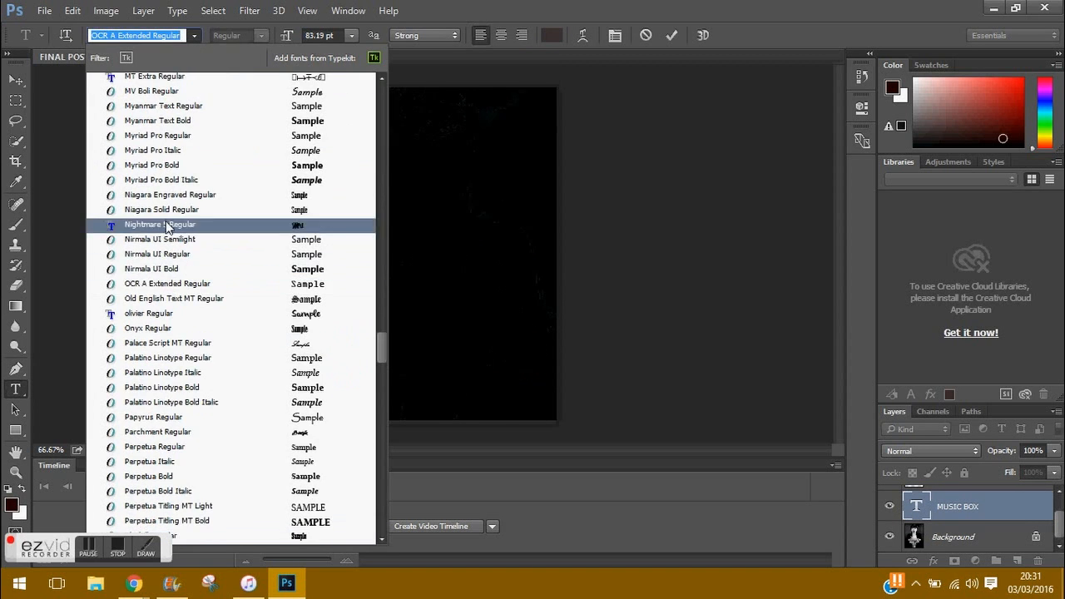
{"action": "left_click", "coordinate": [167, 225]}
Step: Reposition the title over the box and delete a stray empty text layer
{"action": "left_click_drag", "start_coordinate": [385, 328], "coordinate": [453, 281]}
{"action": "key", "text": "t"}
{"action": "left_click", "coordinate": [324, 366]}
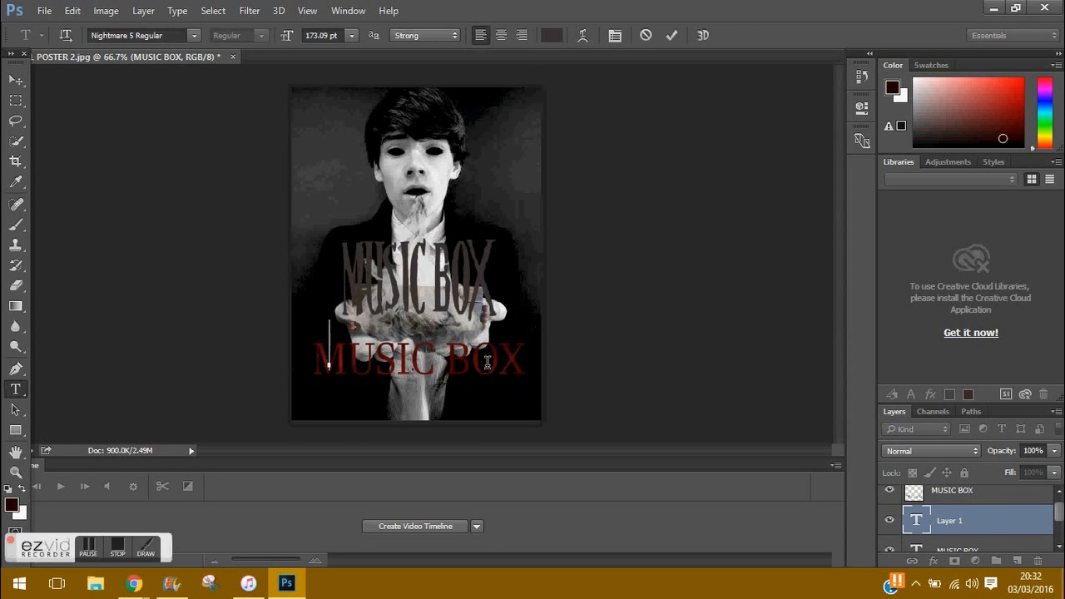
{"action": "key", "text": "Escape"}
{"action": "key", "text": "v"}
{"action": "left_click_drag", "start_coordinate": [319, 360], "coordinate": [341, 360]}
{"action": "key", "text": "Delete"}
{"action": "left_click_drag", "start_coordinate": [399, 254], "coordinate": [400, 320]}
Step: Pick a redder brown colour and move the title down onto the box
{"action": "left_click", "coordinate": [1016, 125]}
{"action": "right_click", "coordinate": [949, 492]}
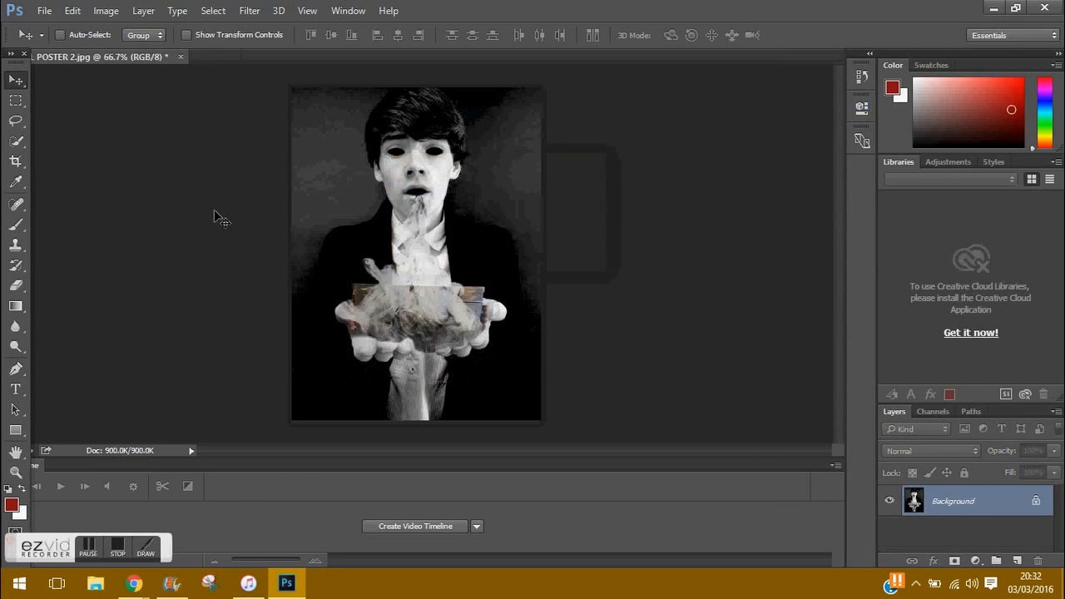
{"action": "key", "text": "t"}
{"action": "left_click", "coordinate": [386, 352]}
{"action": "type", "text": "M"}
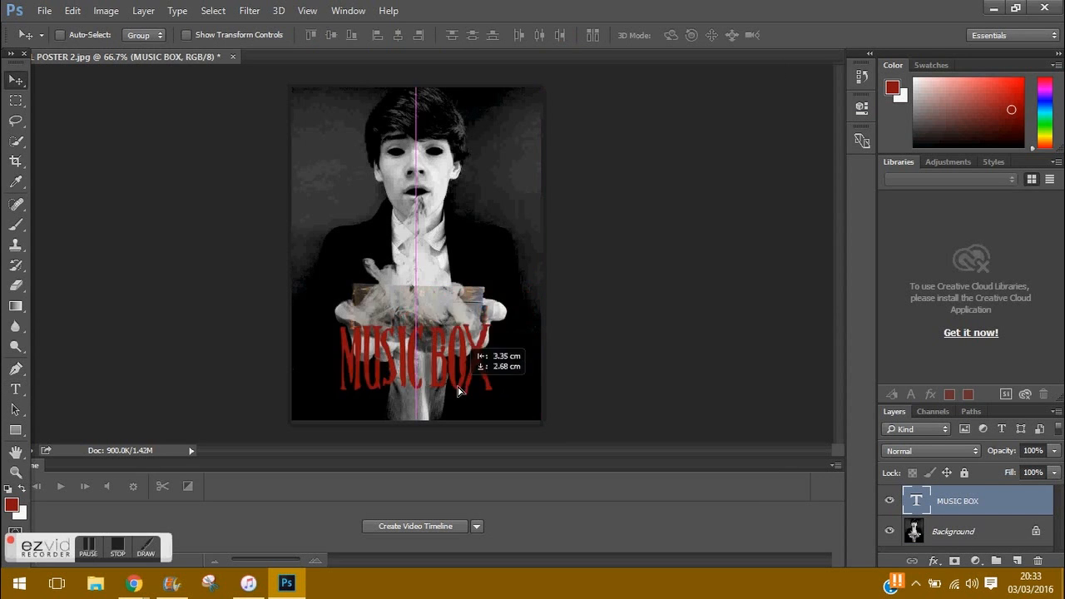
{"action": "left_click_drag", "start_coordinate": [467, 278], "coordinate": [466, 349]}
Step: Recolour the MUSIC BOX title red and move it down near the boy's hands
{"action": "left_click", "coordinate": [1016, 123]}
{"action": "key", "text": "t"}
{"action": "key", "text": "Return"}
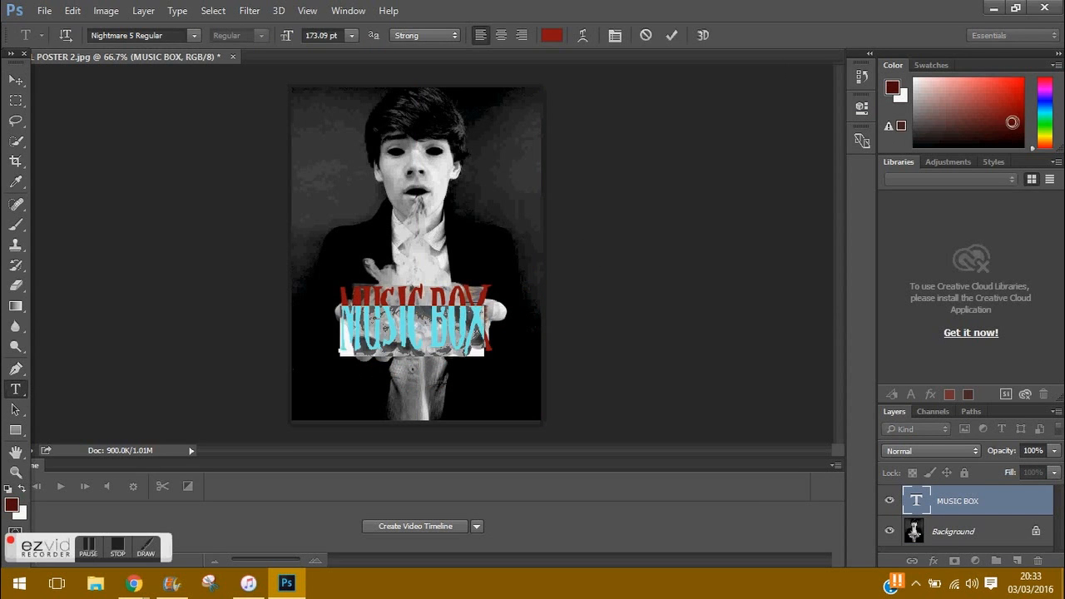
{"action": "left_click", "coordinate": [1022, 129]}
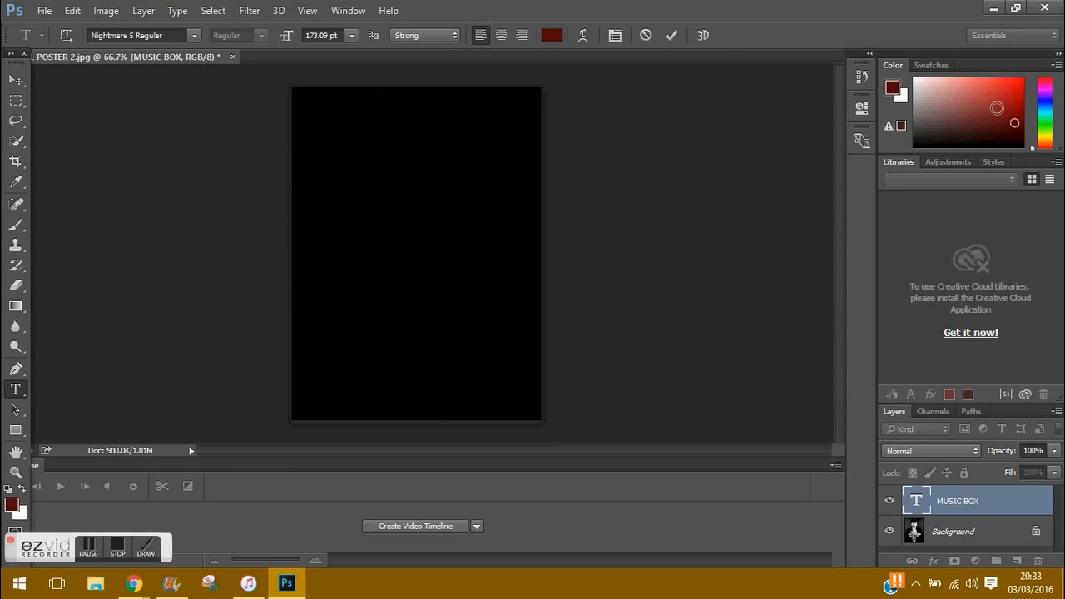
{"action": "left_click", "coordinate": [15, 79]}
{"action": "left_click_drag", "start_coordinate": [468, 271], "coordinate": [475, 360]}
Step: Browse the Google Images horror poster previews, starting with Mirrors, then switch back
{"action": "left_click", "coordinate": [133, 583]}
{"action": "left_click", "coordinate": [229, 10]}
{"action": "scroll", "coordinate": [532, 300], "scroll_direction": "up", "scroll_amount": 3}
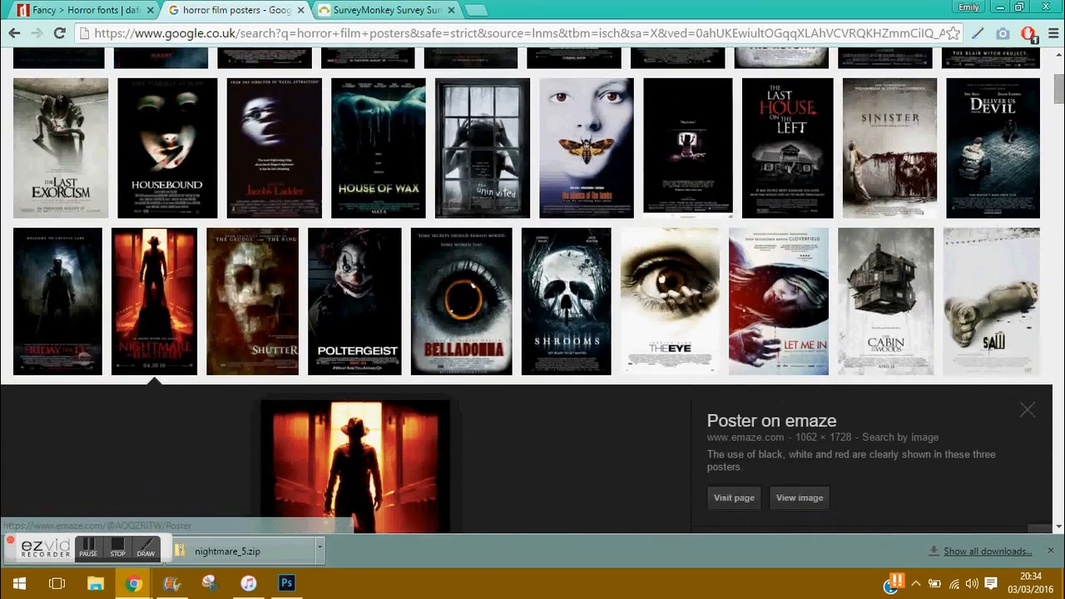
{"action": "left_click", "coordinate": [59, 96]}
{"action": "key", "text": "Right"}
{"action": "key", "text": "Right"}
{"action": "key", "text": "Right"}
{"action": "key", "text": "Right"}
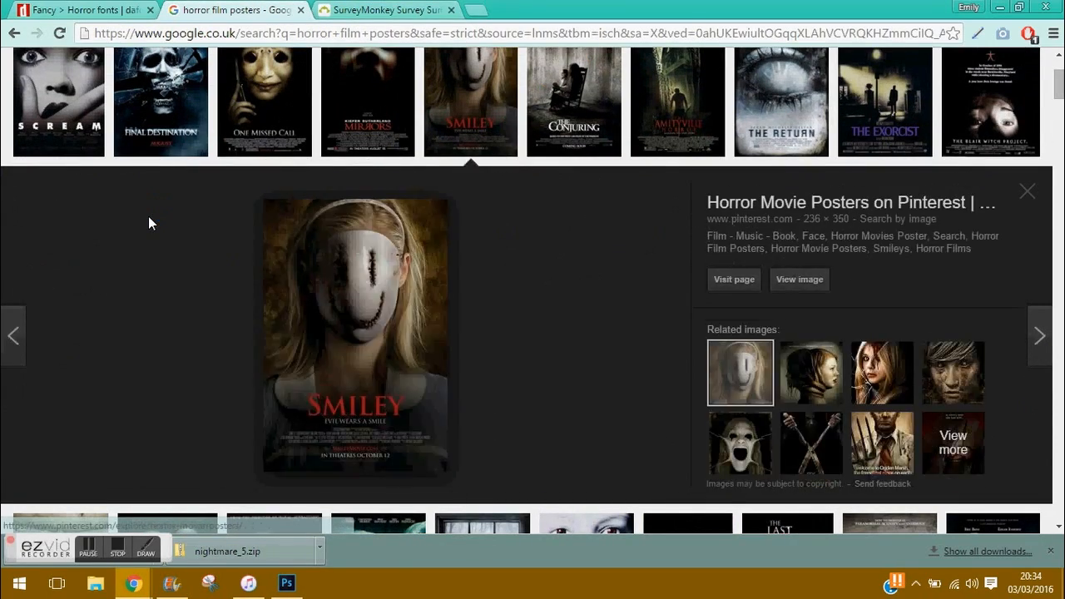
{"action": "key", "text": "alt+Tab"}
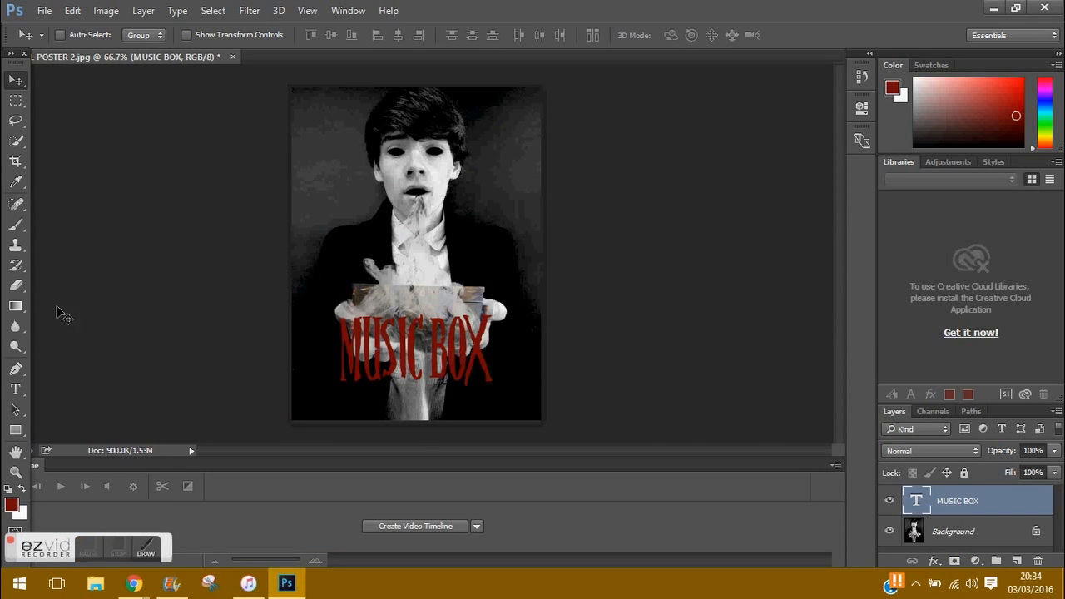
Step: Select the whole MUSIC BOX title text and commit the edit
{"action": "left_click", "coordinate": [15, 389]}
{"action": "left_click", "coordinate": [482, 362]}
{"action": "key", "text": "Escape"}
{"action": "triple_click", "coordinate": [470, 348]}
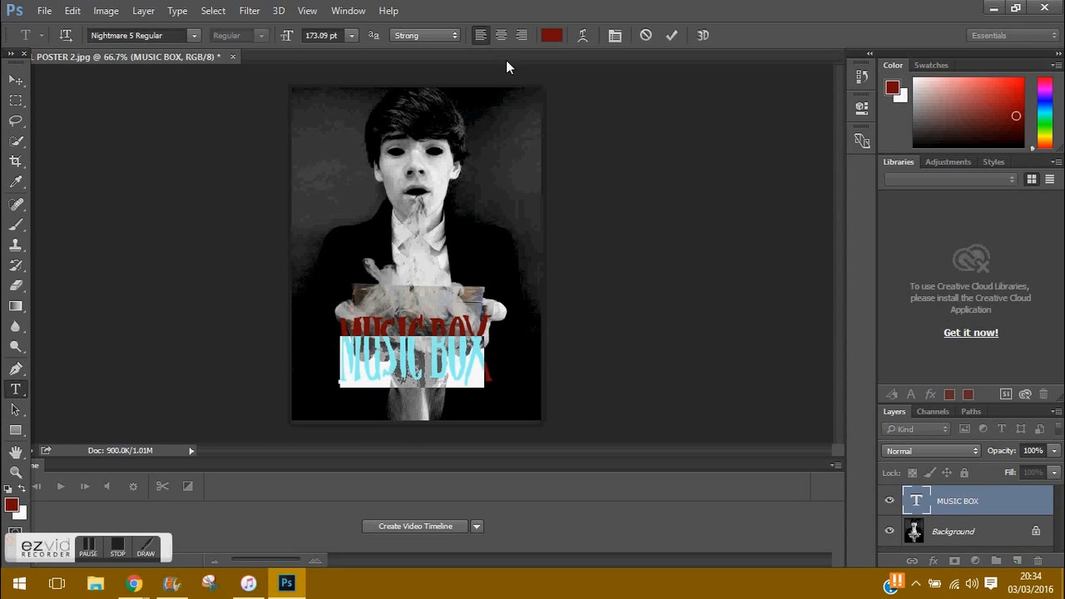
{"action": "left_click", "coordinate": [15, 79]}
Step: Widen and flatten the MUSIC BOX title with Free Transform, bringing it to 134.02 pt
{"action": "left_click", "coordinate": [73, 10]}
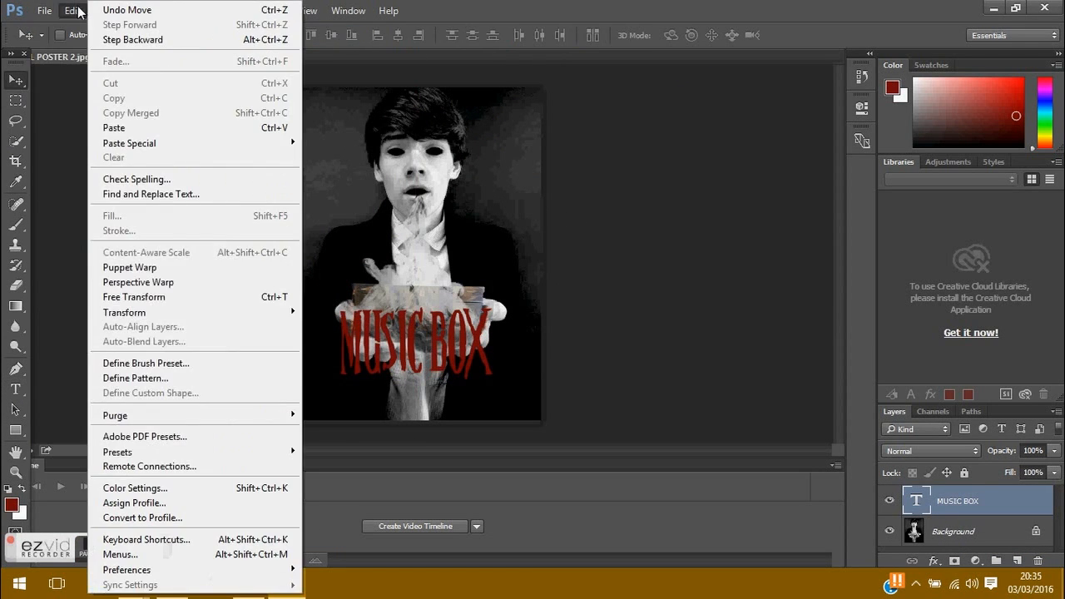
{"action": "left_click", "coordinate": [131, 307]}
{"action": "left_click_drag", "start_coordinate": [337, 339], "coordinate": [298, 339]}
{"action": "left_click_drag", "start_coordinate": [488, 299], "coordinate": [493, 351]}
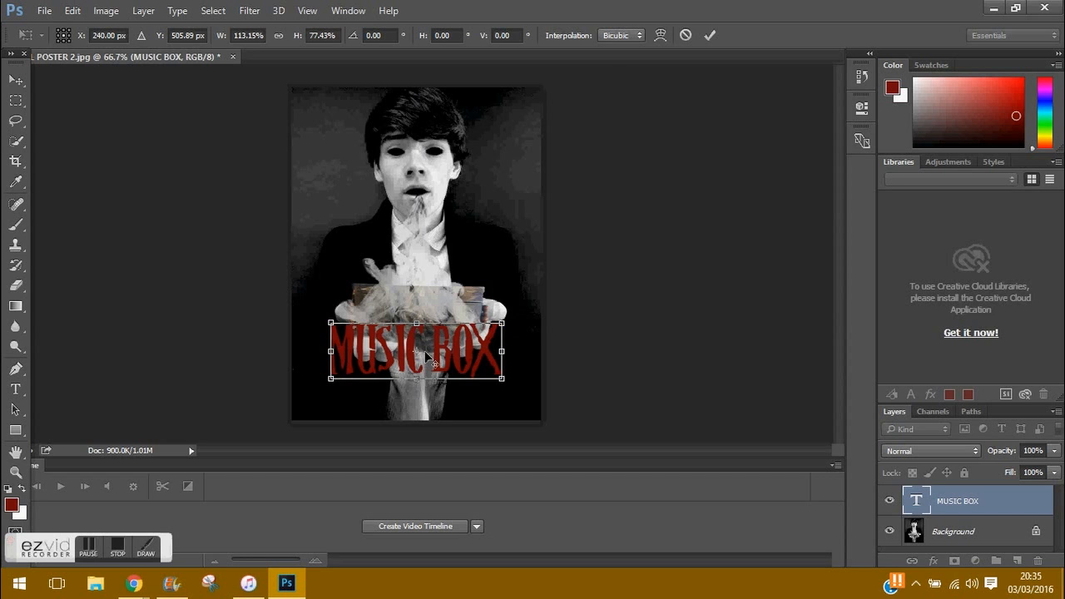
{"action": "left_click", "coordinate": [710, 35]}
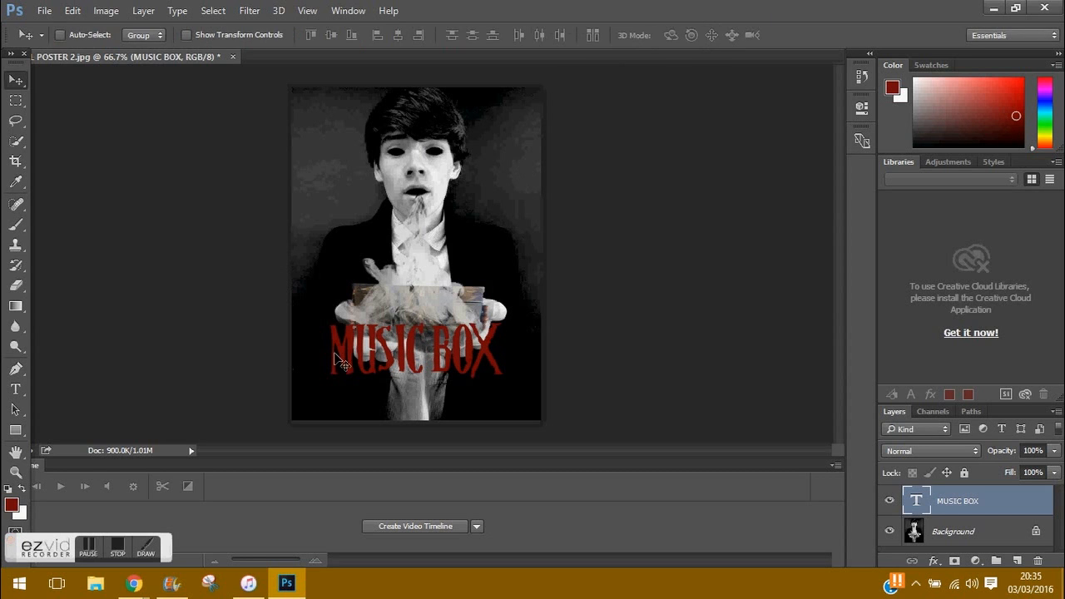
{"action": "key", "text": "t"}
{"action": "left_click_drag", "start_coordinate": [331, 350], "coordinate": [499, 353]}
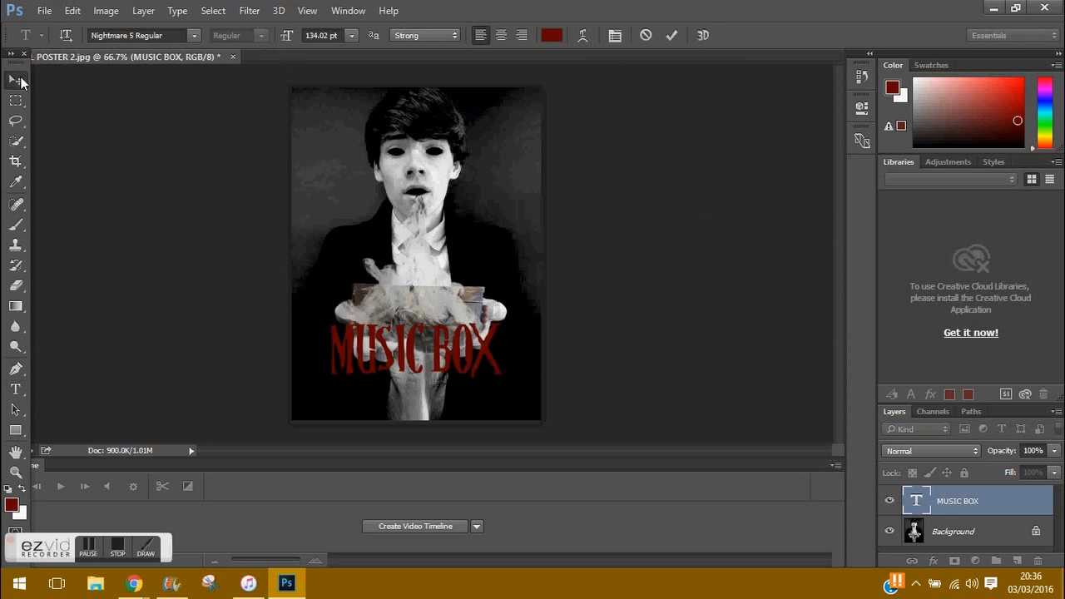
Step: Duplicate the MUSIC BOX layer and move the copy away from the original
{"action": "left_click", "coordinate": [16, 79]}
{"action": "right_click", "coordinate": [943, 491]}
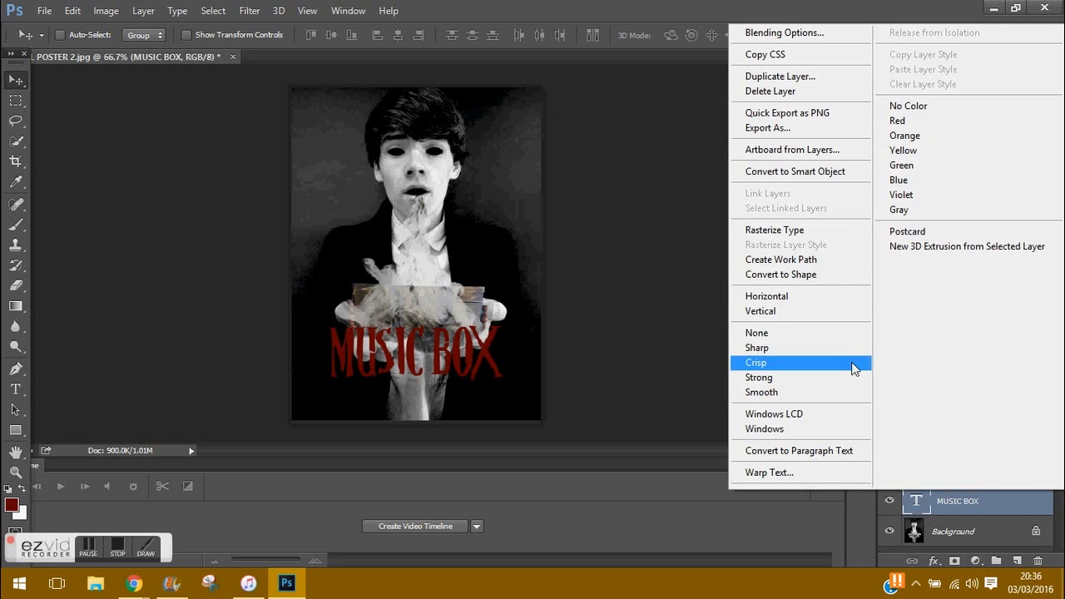
{"action": "left_click", "coordinate": [781, 75]}
{"action": "key", "text": "Return"}
{"action": "left_click_drag", "start_coordinate": [433, 333], "coordinate": [437, 349]}
Step: Recolour the copied title darker red and move it onto the original
{"action": "key", "text": "t"}
{"action": "left_click_drag", "start_coordinate": [331, 324], "coordinate": [502, 316]}
{"action": "left_click", "coordinate": [1016, 135]}
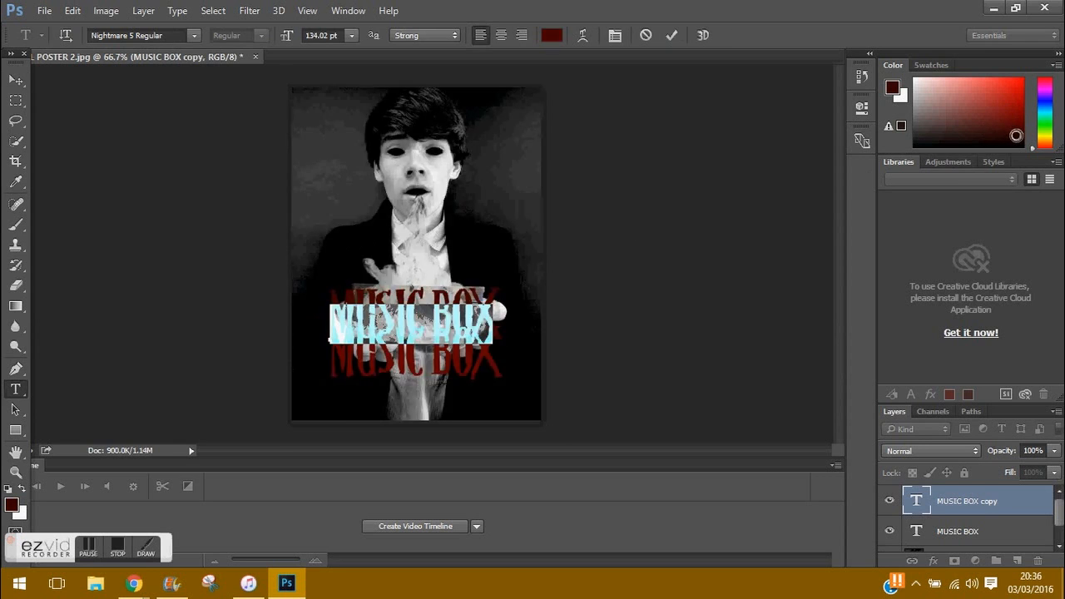
{"action": "left_click", "coordinate": [16, 79]}
{"action": "left_click_drag", "start_coordinate": [416, 316], "coordinate": [415, 353]}
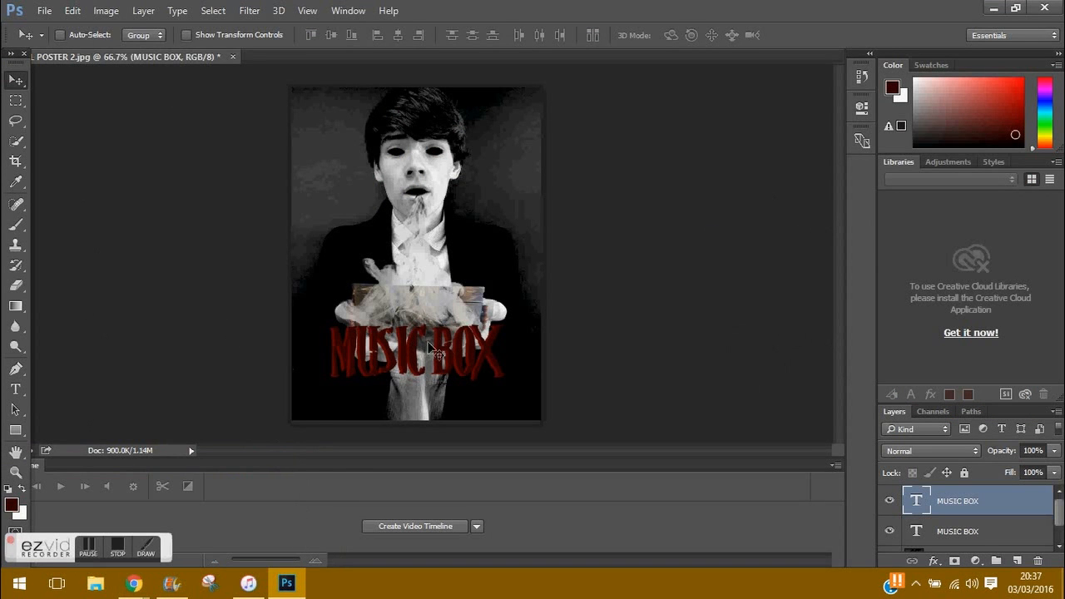
Step: Nudge the title into exact alignment over the original with Free Transform
{"action": "left_click", "coordinate": [72, 10]}
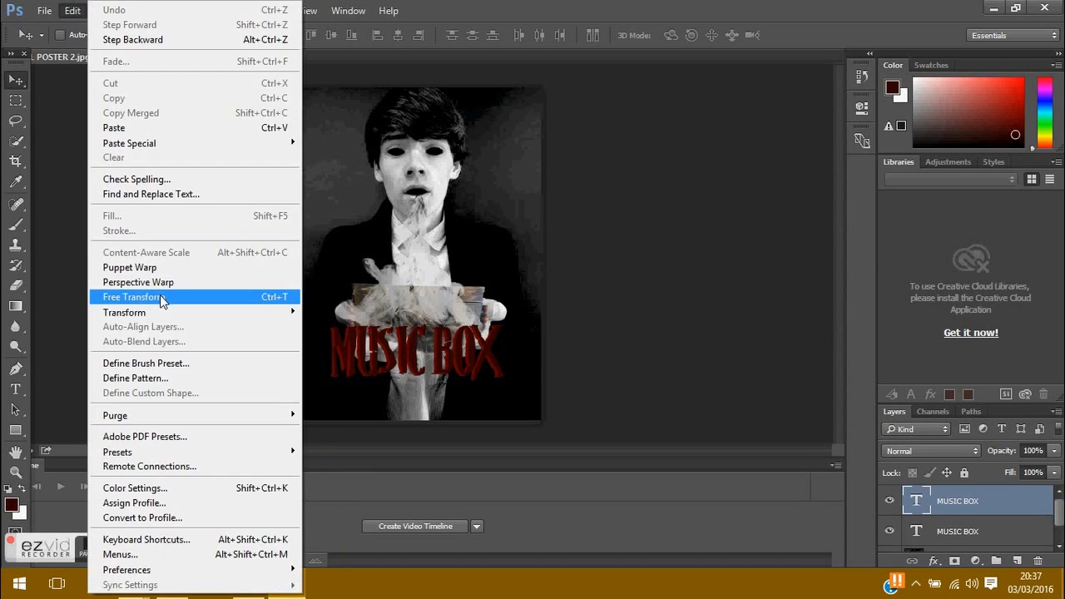
{"action": "left_click", "coordinate": [124, 298]}
{"action": "left_click_drag", "start_coordinate": [491, 348], "coordinate": [494, 353]}
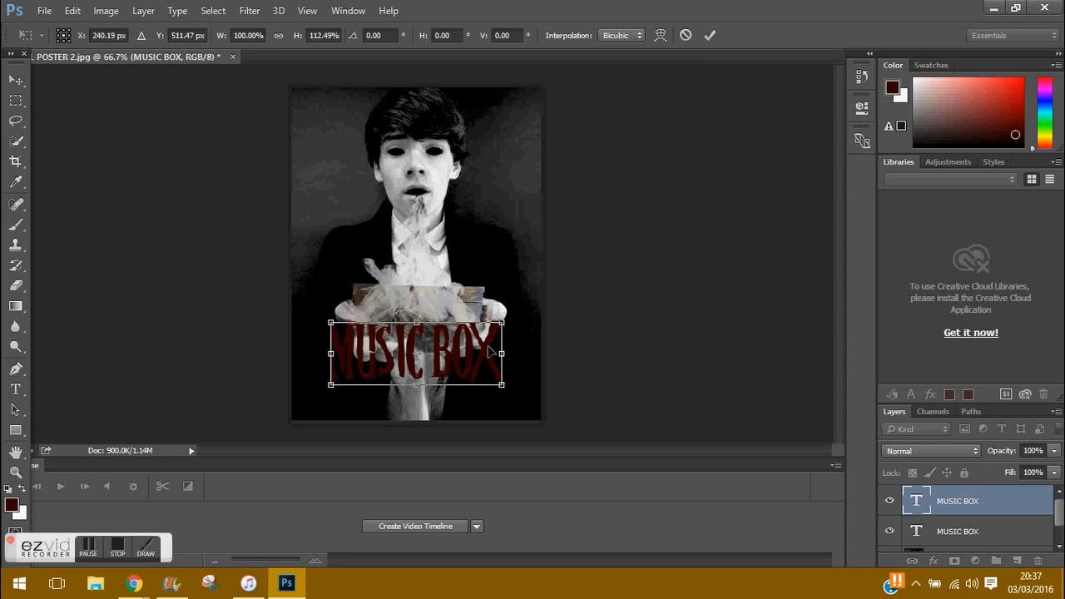
{"action": "key", "text": "Return"}
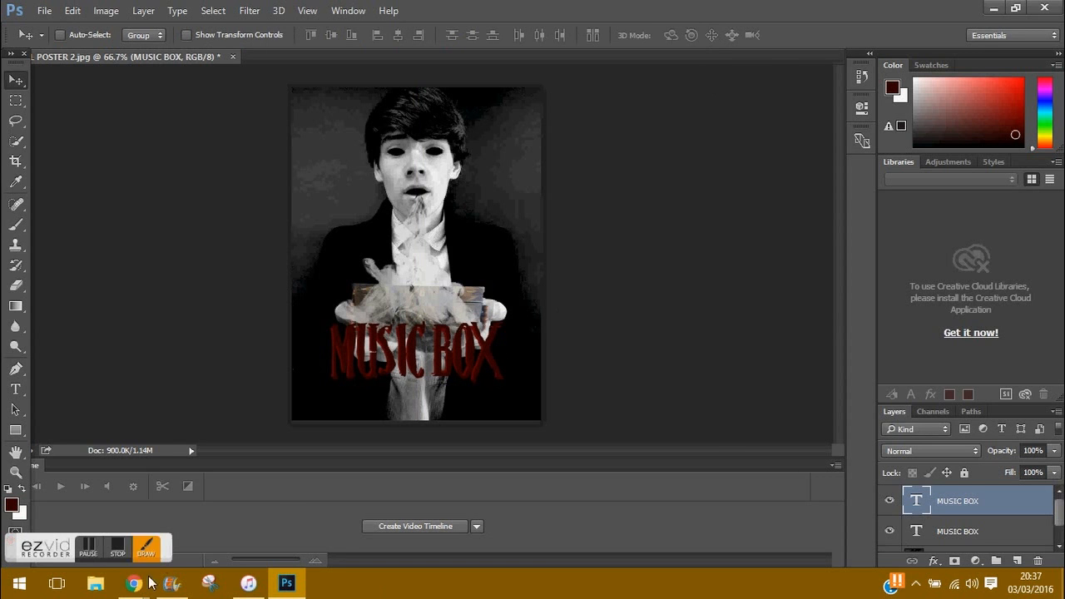
{"action": "left_click", "coordinate": [133, 582]}
Step: Search 'billing block' and download Video Copilot's Credit Block font and Photoshop template
{"action": "key", "text": "ctrl+t"}
{"action": "type", "text": "B"}
{"action": "key", "text": "BackSpace"}
{"action": "key", "text": "BackSpace"}
{"action": "type", "text": "billing block"}
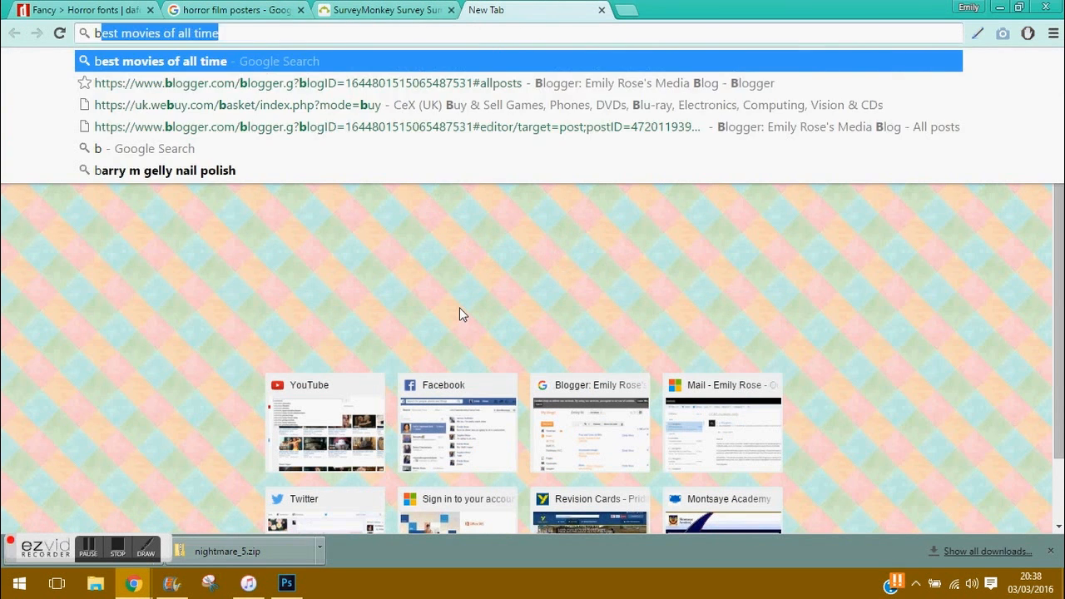
{"action": "key", "text": "Return"}
{"action": "left_click", "coordinate": [255, 349]}
{"action": "scroll", "coordinate": [287, 458], "scroll_direction": "down", "scroll_amount": 2}
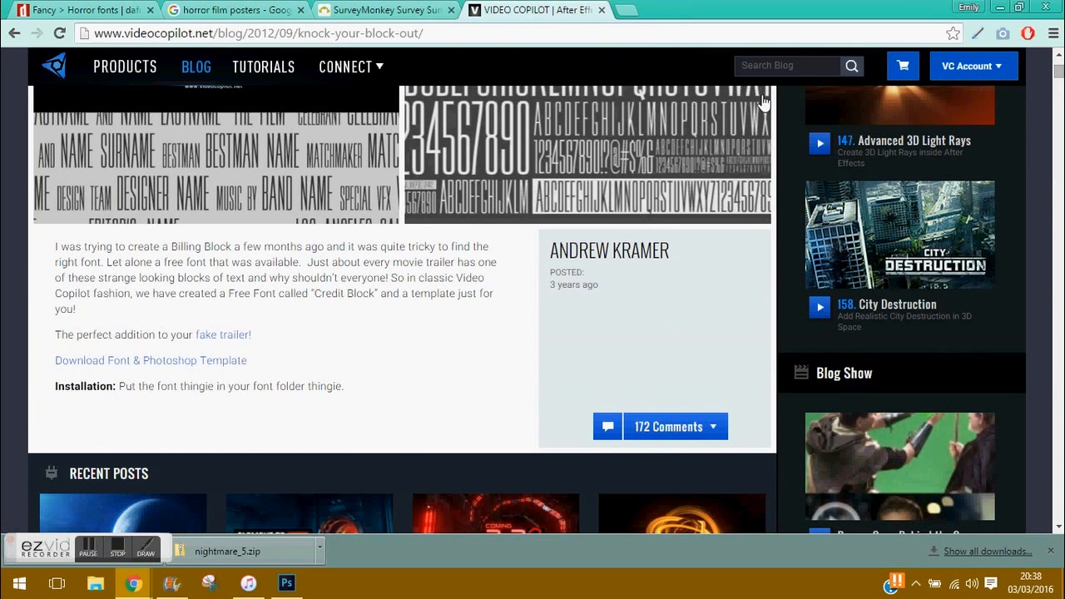
{"action": "left_click", "coordinate": [133, 361]}
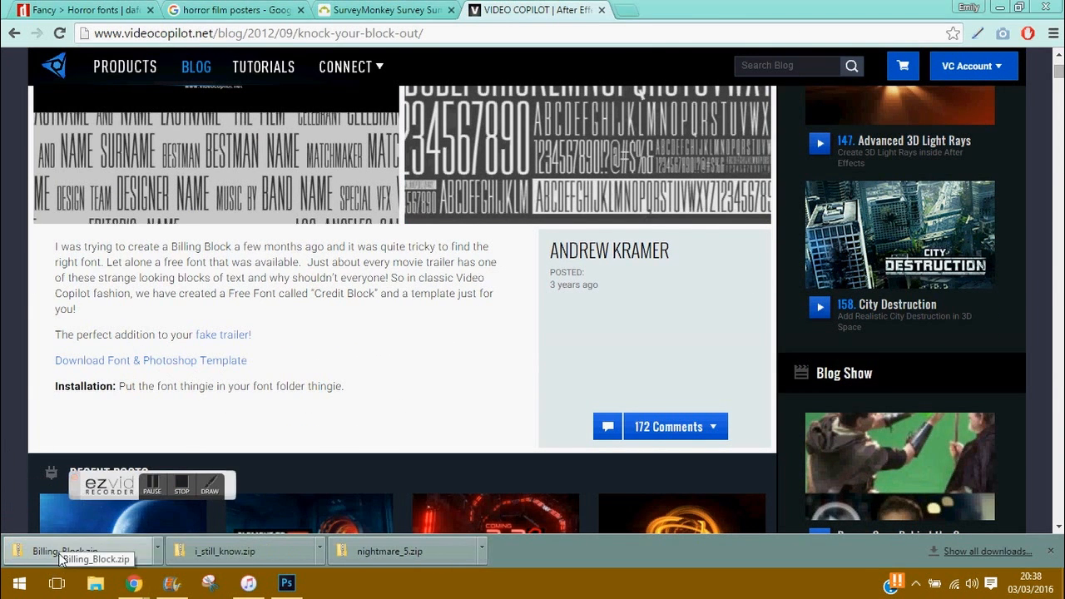
Step: Open Billing_Block.zip and launch credit_block_template.psd in Photoshop
{"action": "left_click", "coordinate": [60, 552]}
{"action": "left_click", "coordinate": [388, 158]}
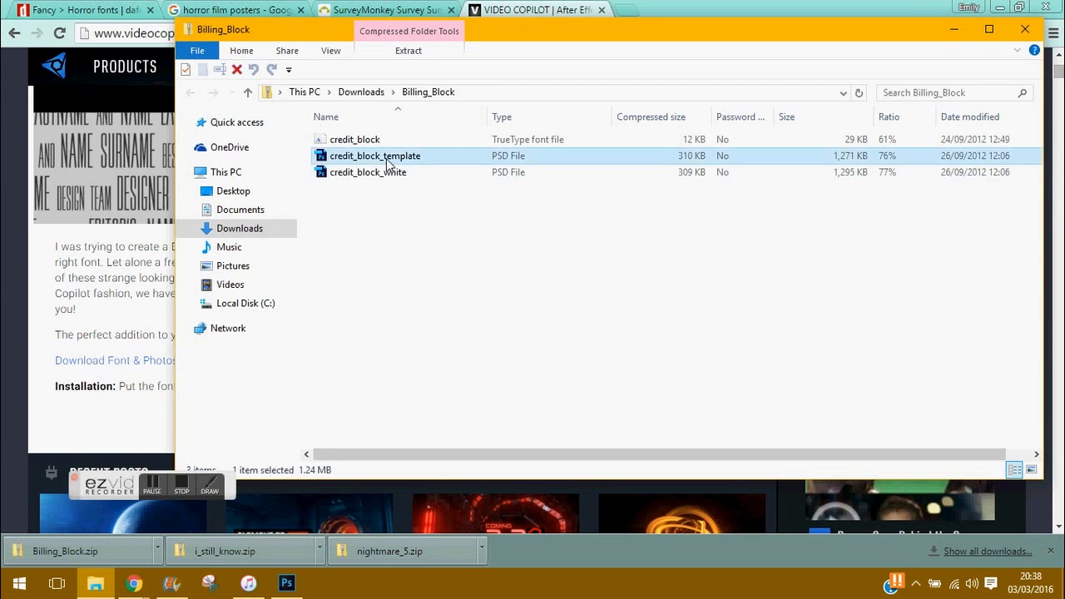
{"action": "double_click", "coordinate": [387, 158]}
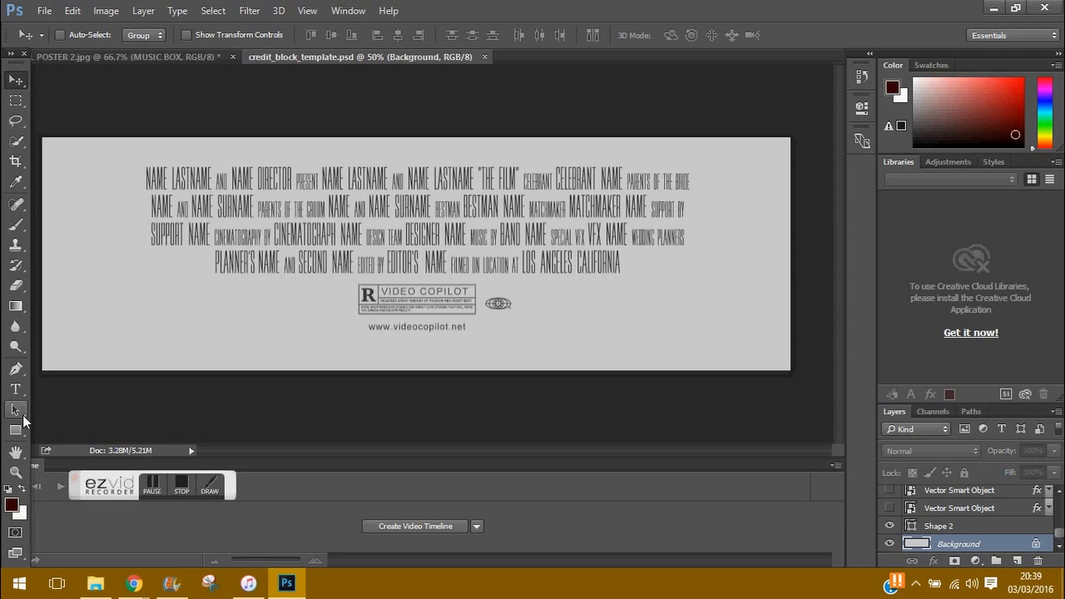
{"action": "double_click", "coordinate": [212, 179]}
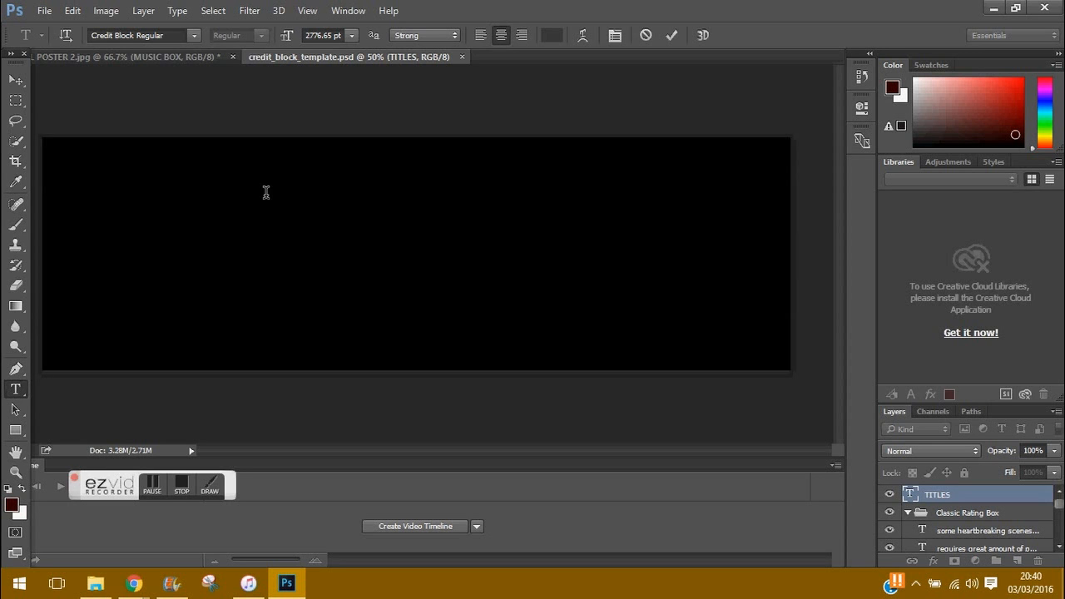
{"action": "left_click", "coordinate": [17, 82]}
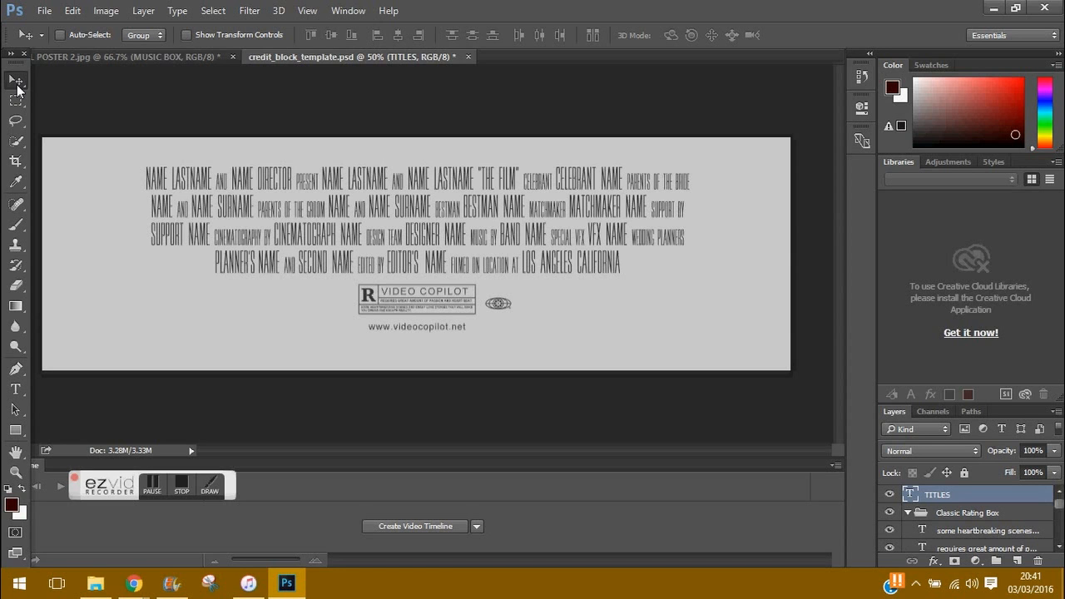
{"action": "key", "text": "t"}
{"action": "left_click", "coordinate": [211, 180]}
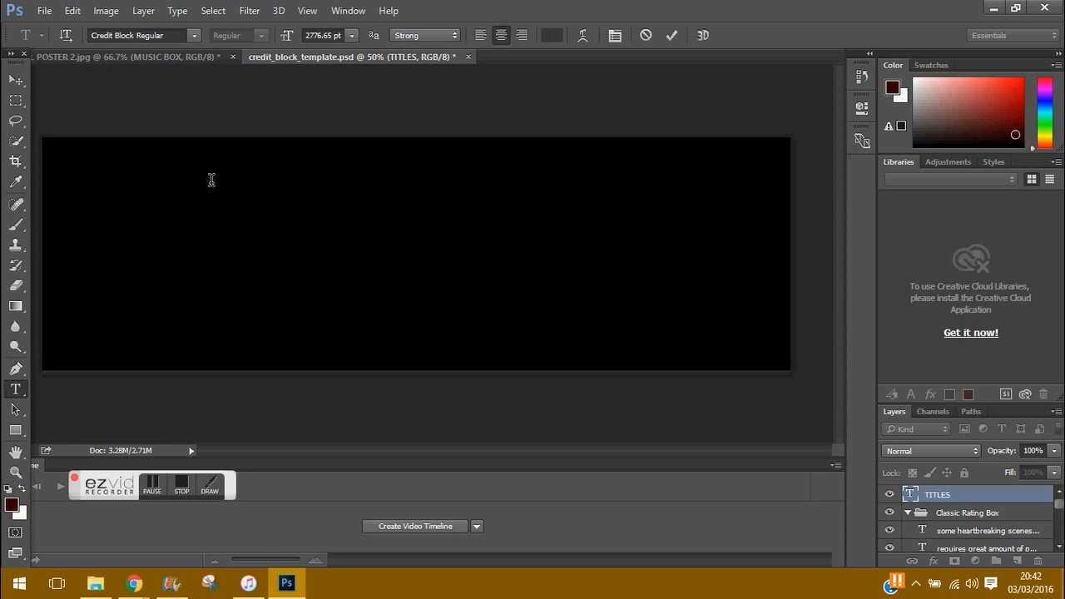
{"action": "left_click", "coordinate": [72, 10]}
{"action": "left_click", "coordinate": [109, 11]}
{"action": "mouse_move", "coordinate": [133, 584]}
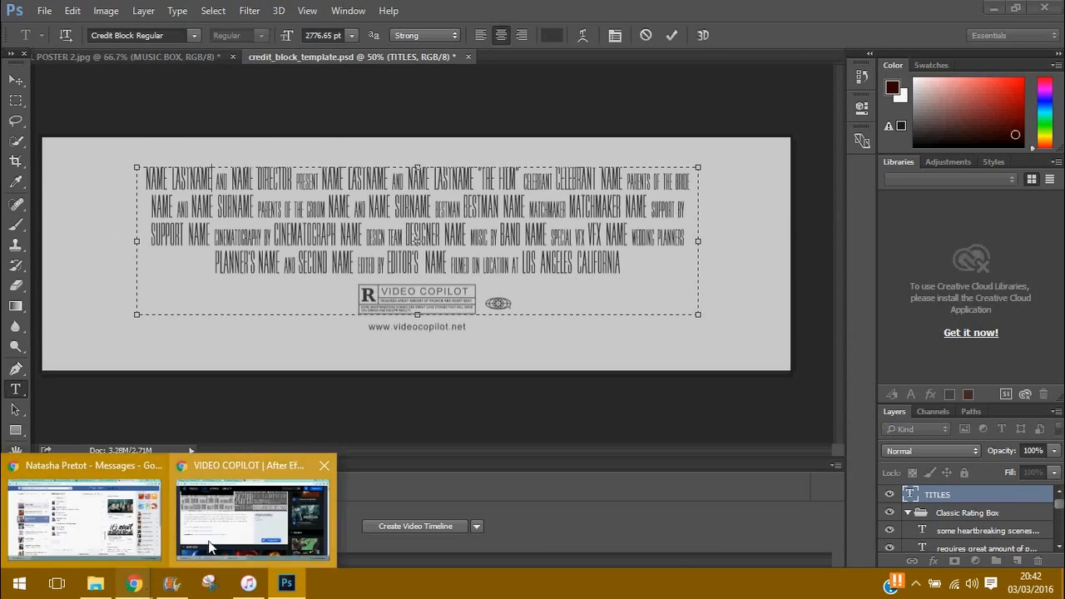
{"action": "left_click", "coordinate": [210, 547]}
Step: Search 'What to put in a billing block' and read the NYTimes billing block article
{"action": "key", "text": "ctrl+t"}
{"action": "type", "text": "What to put in a billing block"}
{"action": "key", "text": "Return"}
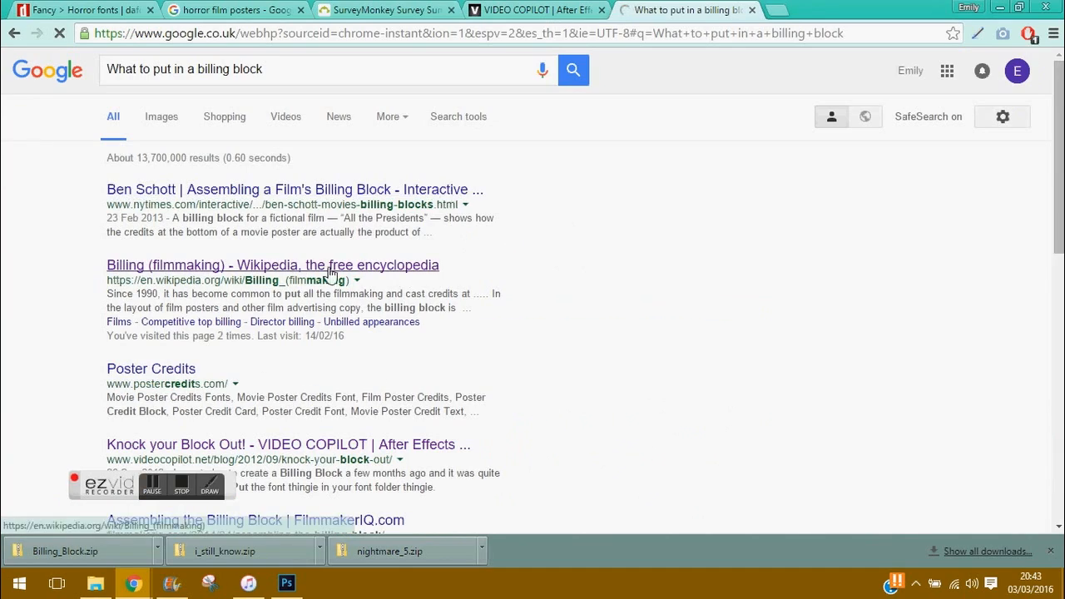
{"action": "left_click", "coordinate": [295, 190]}
{"action": "scroll", "coordinate": [532, 333], "scroll_direction": "down", "scroll_amount": 3}
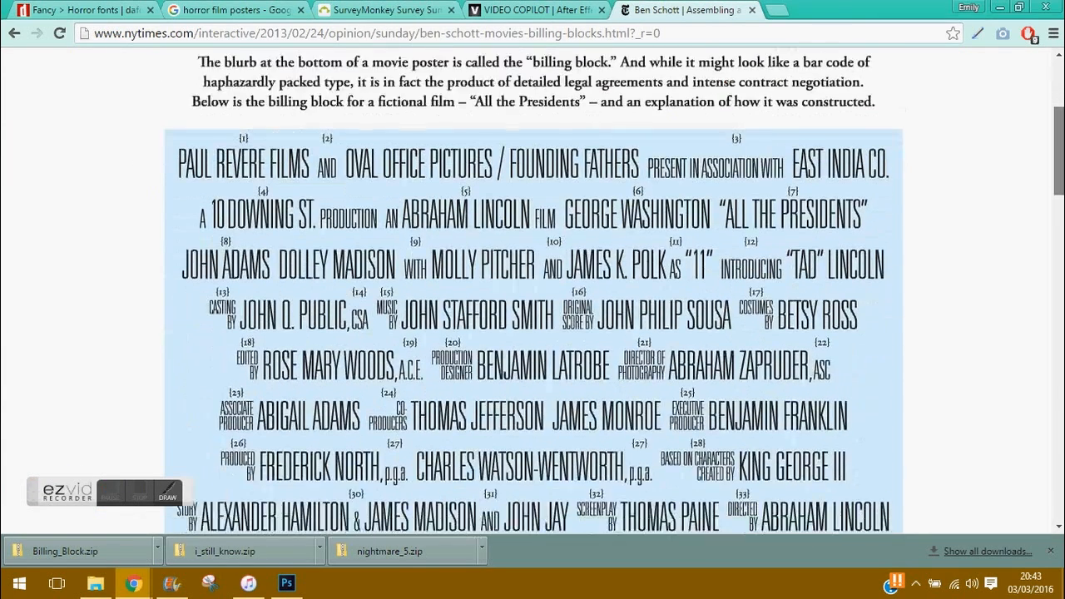
{"action": "scroll", "coordinate": [533, 317], "scroll_direction": "down", "scroll_amount": 1}
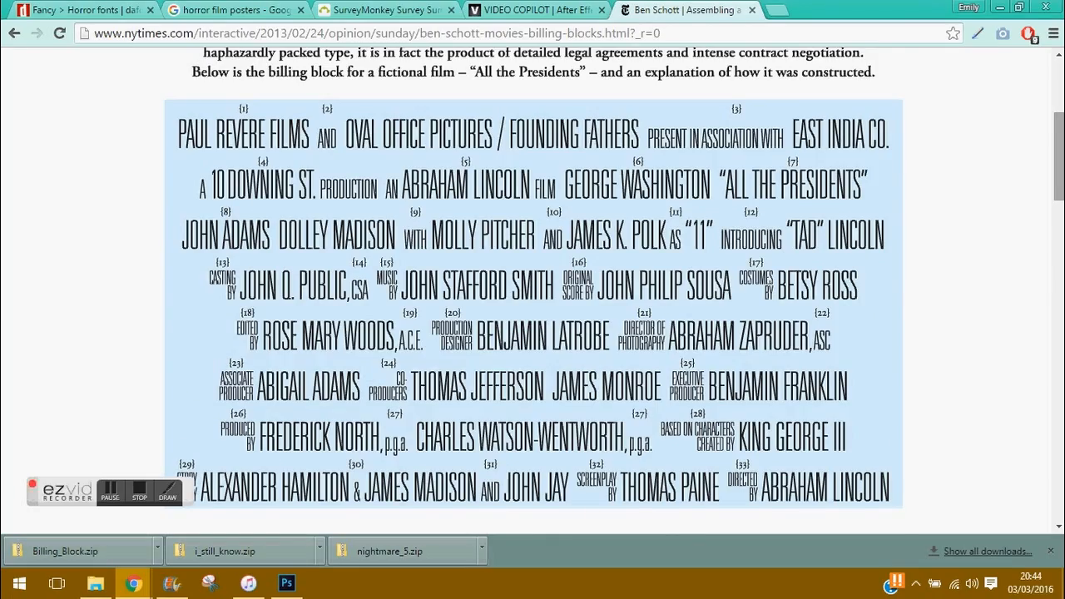
{"action": "scroll", "coordinate": [532, 291], "scroll_direction": "down", "scroll_amount": 10}
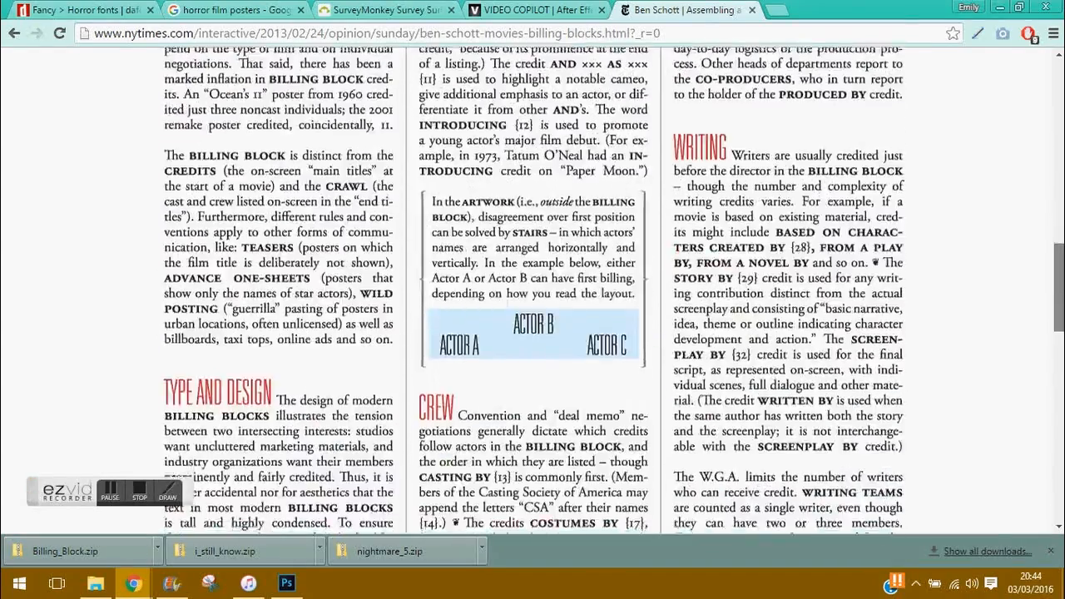
{"action": "scroll", "coordinate": [1032, 162], "scroll_direction": "down", "scroll_amount": 10}
{"action": "scroll", "coordinate": [1032, 162], "scroll_direction": "up", "scroll_amount": 15}
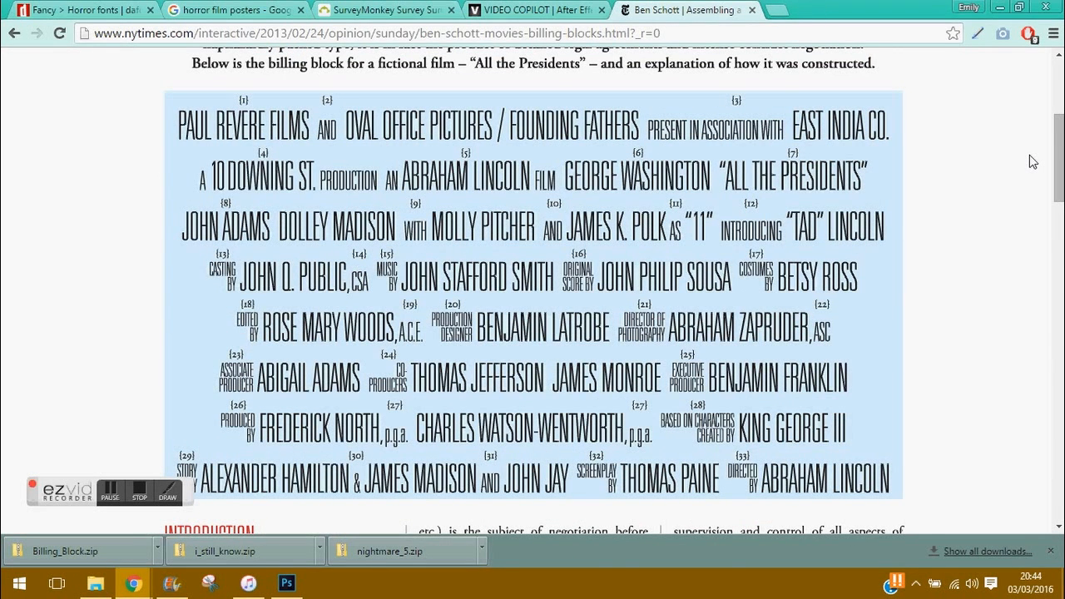
{"action": "left_click", "coordinate": [287, 584]}
Step: Replace the first placeholder names on the opening credit line with the lead actor's name
{"action": "key", "text": "BackSpace"}
{"action": "key", "text": "BackSpace"}
{"action": "key", "text": "BackSpace"}
{"action": "key", "text": "BackSpace"}
{"action": "key", "text": "BackSpace"}
{"action": "key", "text": "BackSpace"}
{"action": "key", "text": "BackSpace"}
{"action": "key", "text": "BackSpace"}
{"action": "key", "text": "BackSpace"}
{"action": "key", "text": "BackSpace"}
{"action": "key", "text": "BackSpace"}
{"action": "key", "text": "BackSpace"}
{"action": "key", "text": "BackSpace"}
{"action": "key", "text": "Delete"}
{"action": "key", "text": "Delete"}
{"action": "key", "text": "Delete"}
{"action": "key", "text": "Delete"}
{"action": "key", "text": "Delete"}
{"action": "key", "text": "Delete"}
{"action": "key", "text": "Delete"}
{"action": "key", "text": "Delete"}
{"action": "key", "text": "Delete"}
{"action": "key", "text": "Delete"}
{"action": "key", "text": "Delete"}
{"action": "key", "text": "Delete"}
{"action": "key", "text": "Delete"}
{"action": "key", "text": "Delete"}
{"action": "key", "text": "Delete"}
{"action": "key", "text": "Delete"}
{"action": "key", "text": "Delete"}
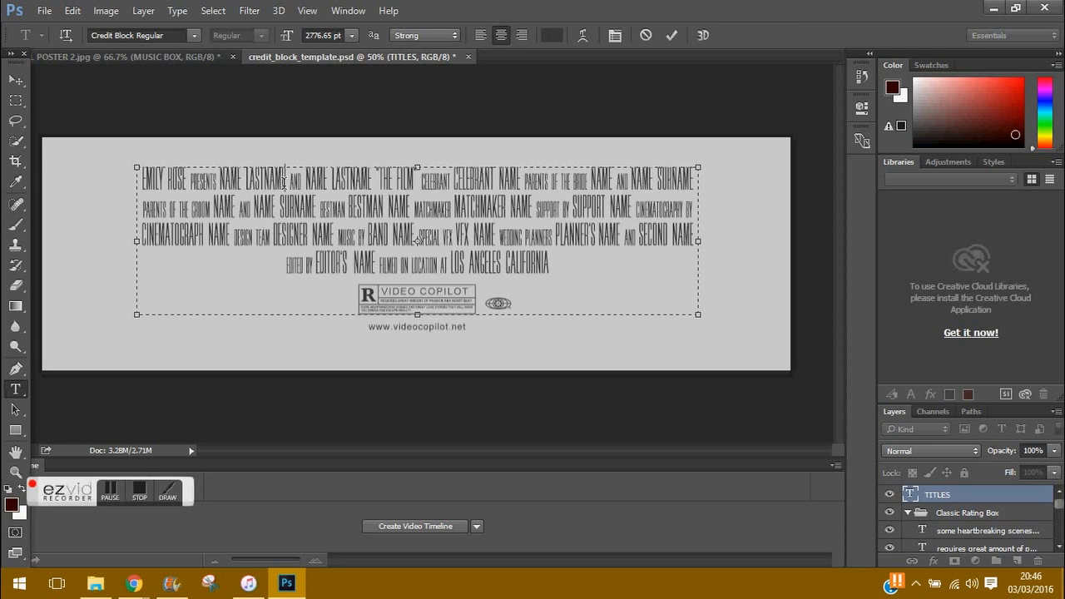
{"action": "key", "text": "BackSpace"}
{"action": "key", "text": "BackSpace"}
{"action": "key", "text": "BackSpace"}
{"action": "key", "text": "BackSpace"}
{"action": "key", "text": "BackSpace"}
{"action": "key", "text": "BackSpace"}
{"action": "key", "text": "BackSpace"}
{"action": "key", "text": "BackSpace"}
{"action": "key", "text": "BackSpace"}
{"action": "key", "text": "BackSpace"}
{"action": "key", "text": "BackSpace"}
{"action": "key", "text": "BackSpace"}
{"action": "key", "text": "BackSpace"}
{"action": "key", "text": "Delete"}
{"action": "key", "text": "Delete"}
{"action": "key", "text": "Delete"}
{"action": "key", "text": "Delete"}
{"action": "key", "text": "Delete"}
{"action": "key", "text": "Delete"}
{"action": "key", "text": "Delete"}
{"action": "key", "text": "Delete"}
{"action": "key", "text": "Delete"}
{"action": "key", "text": "Delete"}
{"action": "key", "text": "Delete"}
{"action": "key", "text": "Delete"}
{"action": "key", "text": "Delete"}
{"action": "key", "text": "Delete"}
{"action": "key", "text": "Delete"}
{"action": "key", "text": "Delete"}
{"action": "key", "text": "Delete"}
{"action": "key", "text": "Delete"}
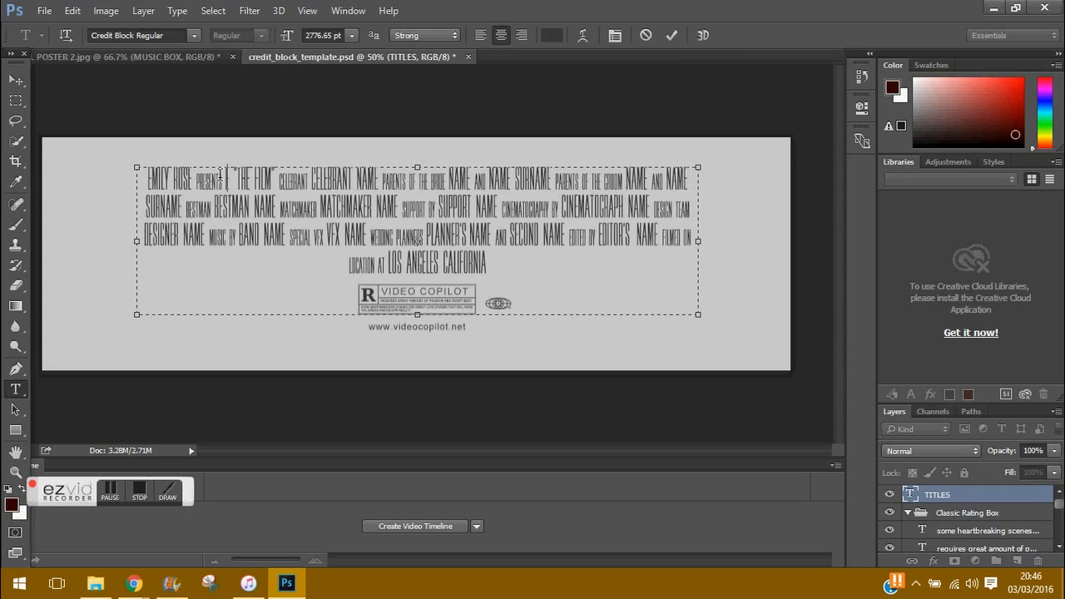
{"action": "key", "text": "Right"}
{"action": "key", "text": "Right"}
{"action": "key", "text": "Right"}
{"action": "key", "text": "Right"}
{"action": "key", "text": "Right"}
{"action": "key", "text": "Delete"}
{"action": "key", "text": "Delete"}
{"action": "key", "text": "Delete"}
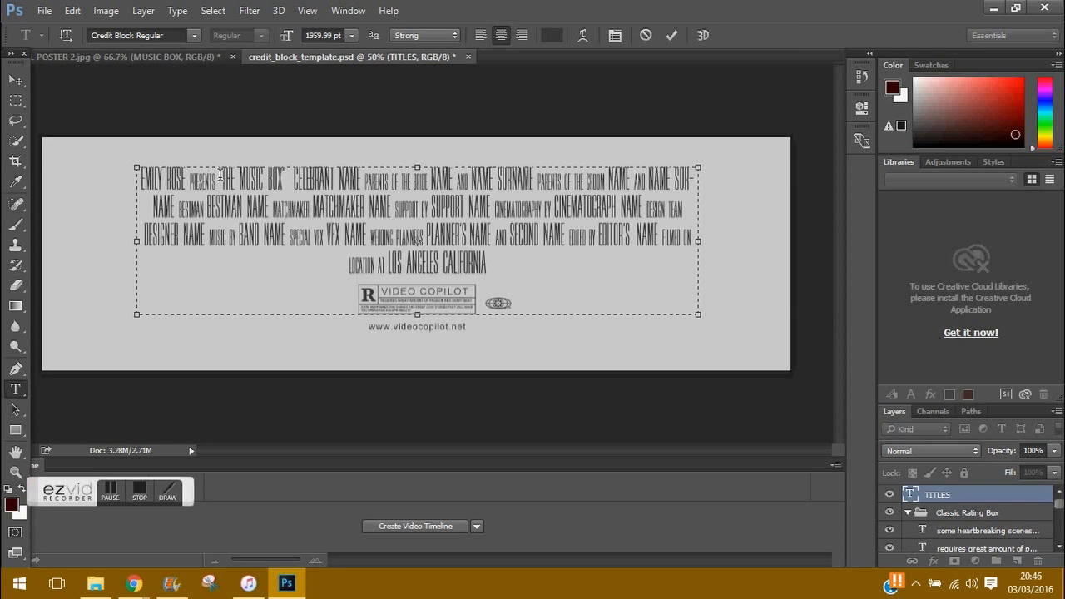
Step: Type the remaining cast names over the CELEBRANT, NAME and parents placeholders
{"action": "key", "text": "Delete"}
{"action": "key", "text": "Delete"}
{"action": "key", "text": "Delete"}
{"action": "key", "text": "Delete"}
{"action": "key", "text": "Delete"}
{"action": "key", "text": "Delete"}
{"action": "key", "text": "Delete"}
{"action": "key", "text": "Delete"}
{"action": "key", "text": "Delete"}
{"action": "key", "text": "Delete"}
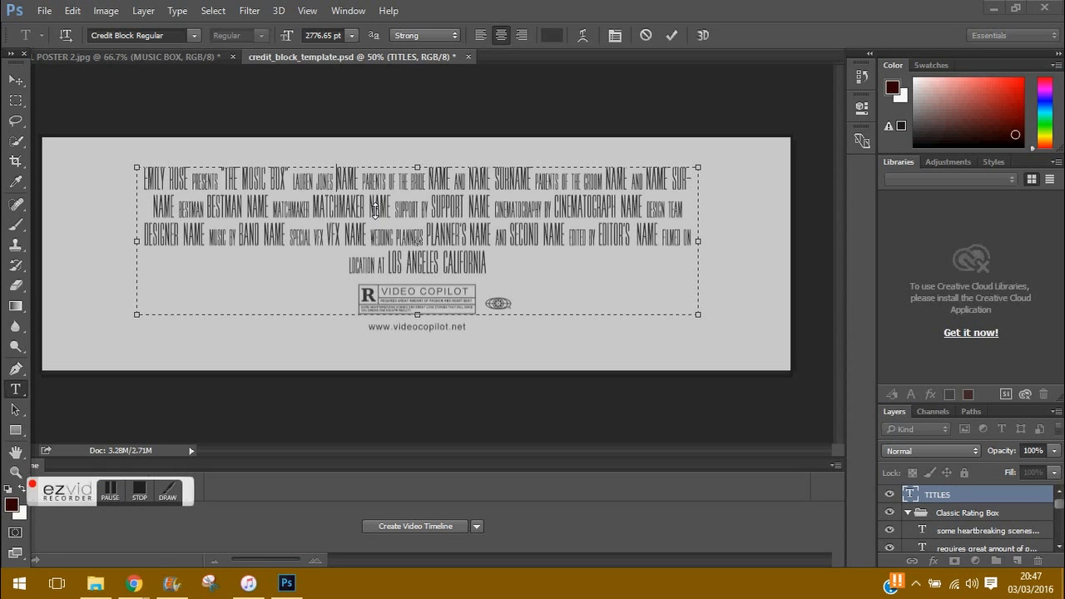
{"action": "key", "text": "Delete"}
{"action": "key", "text": "Delete"}
{"action": "key", "text": "Delete"}
{"action": "key", "text": "Delete"}
{"action": "key", "text": "Delete"}
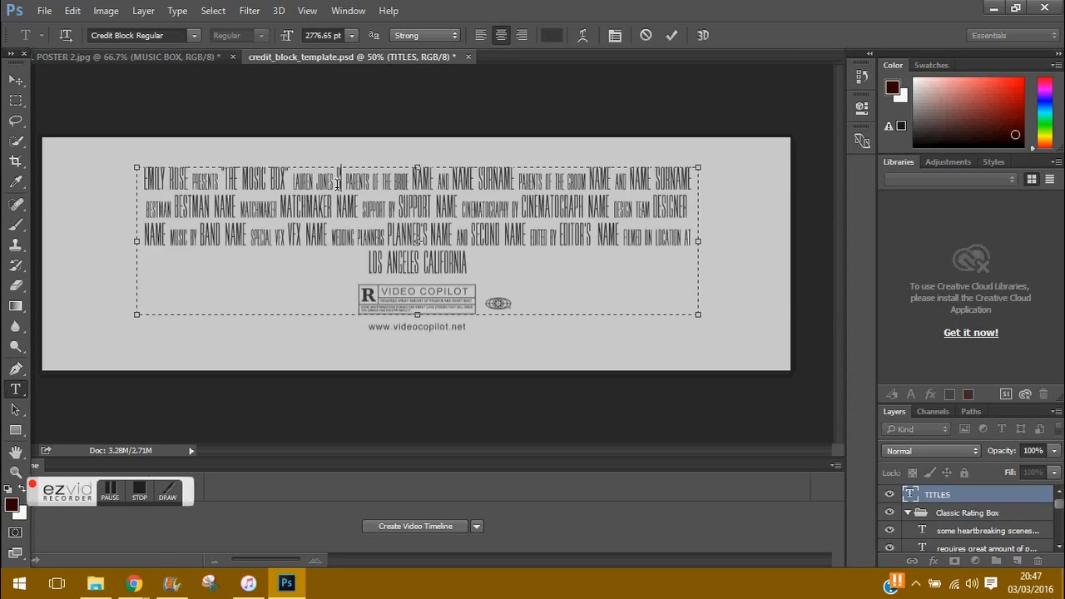
{"action": "key", "text": "Delete"}
{"action": "key", "text": "Delete"}
{"action": "key", "text": "Delete"}
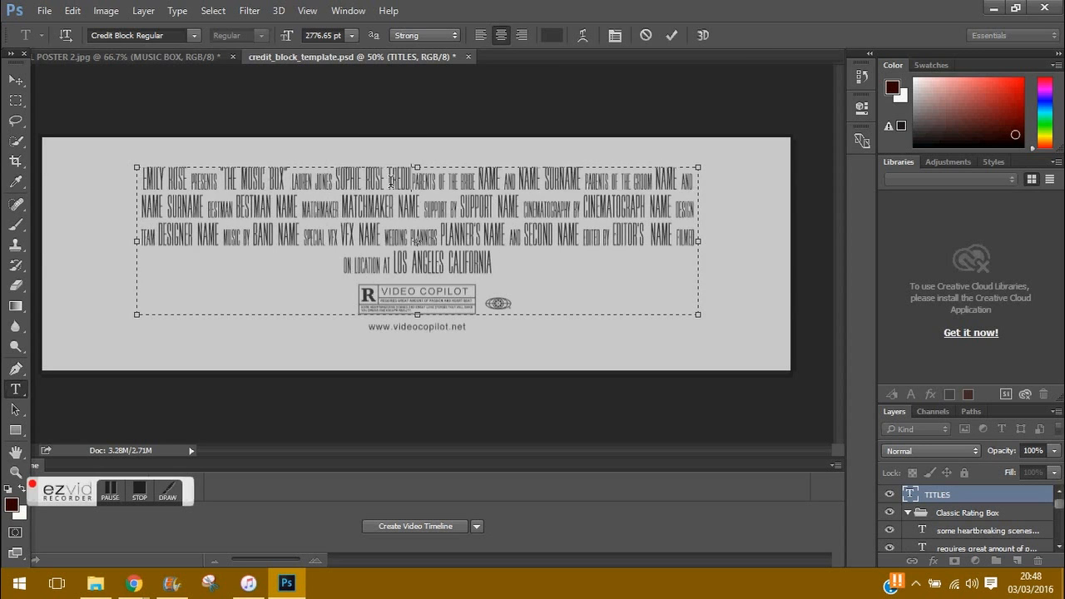
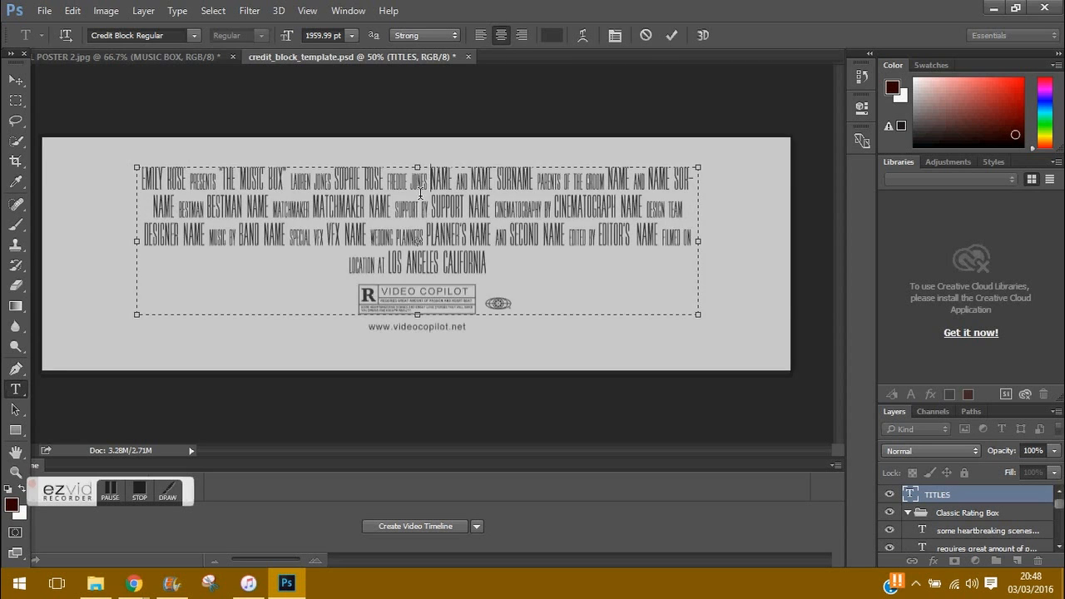
{"action": "key", "text": "Delete"}
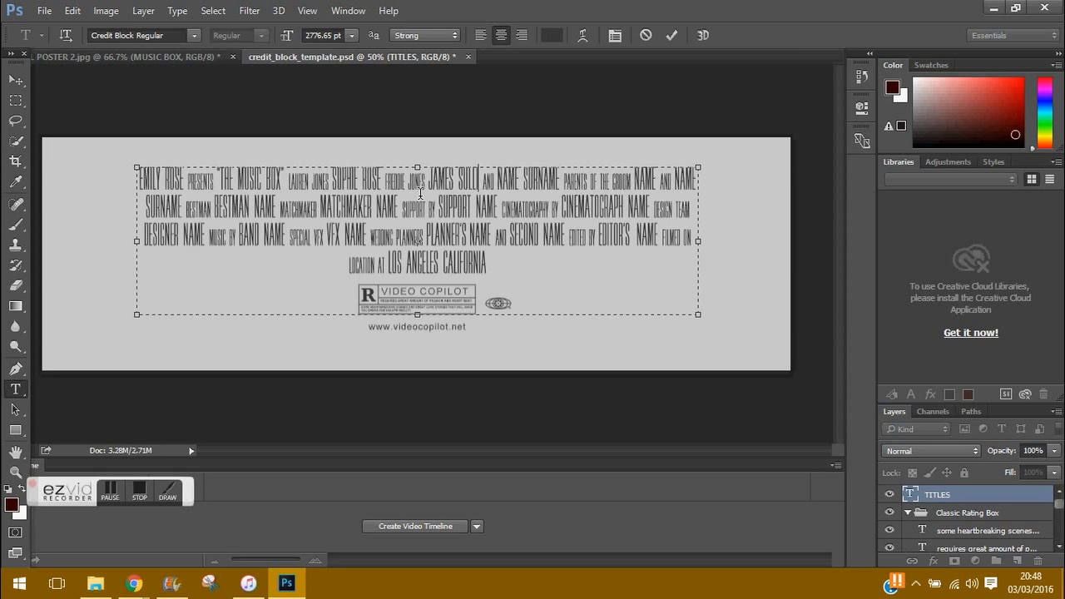
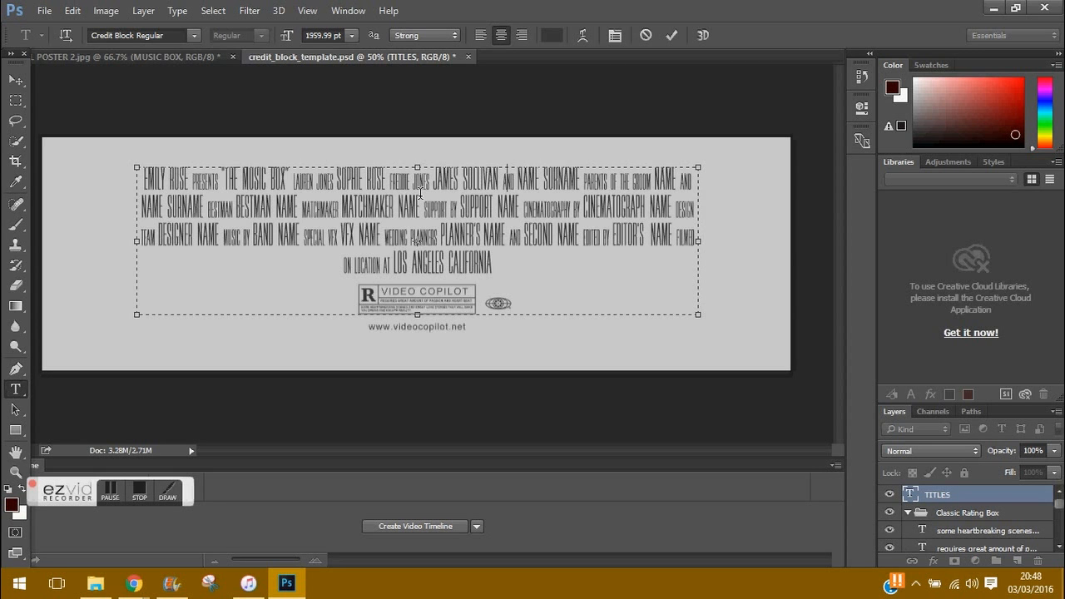
{"action": "left_click_drag", "start_coordinate": [521, 205], "coordinate": [459, 204]}
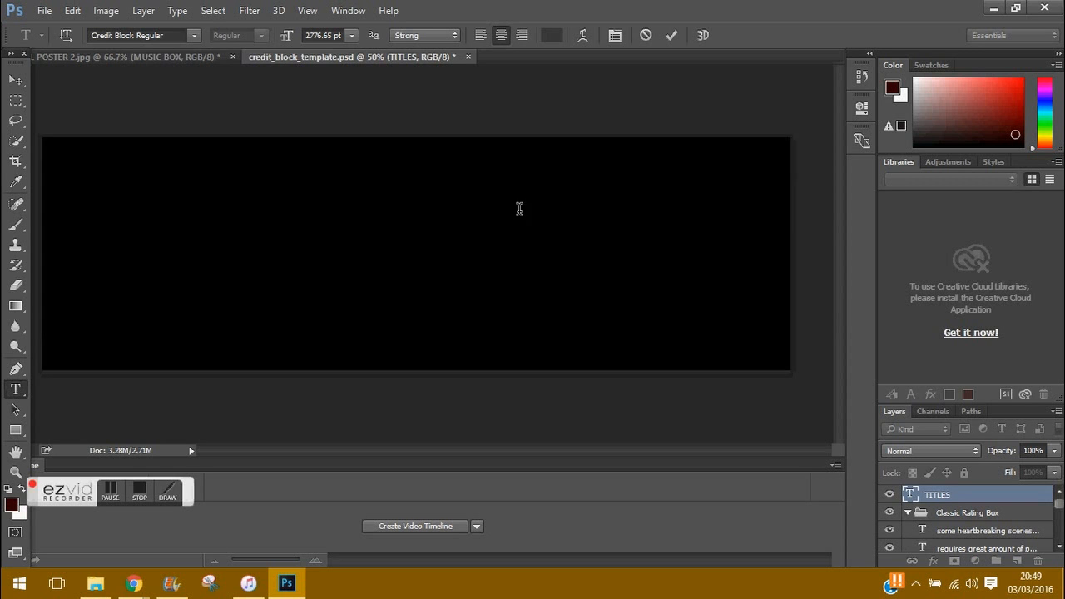
Step: Enter the supporting actor's and cinematographer's names in their credit placeholders
{"action": "left_click_drag", "start_coordinate": [587, 207], "coordinate": [698, 207]}
Step: Delete the groom-to-matchmaker entries and SECOND NAME, add 'written by', and cut CINEMATOGRAPHY BY
{"action": "left_click_drag", "start_coordinate": [428, 209], "coordinate": [588, 184]}
{"action": "key", "text": "BackSpace"}
{"action": "key", "text": "BackSpace"}
{"action": "key", "text": "BackSpace"}
{"action": "key", "text": "BackSpace"}
{"action": "key", "text": "BackSpace"}
{"action": "key", "text": "BackSpace"}
{"action": "key", "text": "BackSpace"}
{"action": "key", "text": "BackSpace"}
{"action": "key", "text": "BackSpace"}
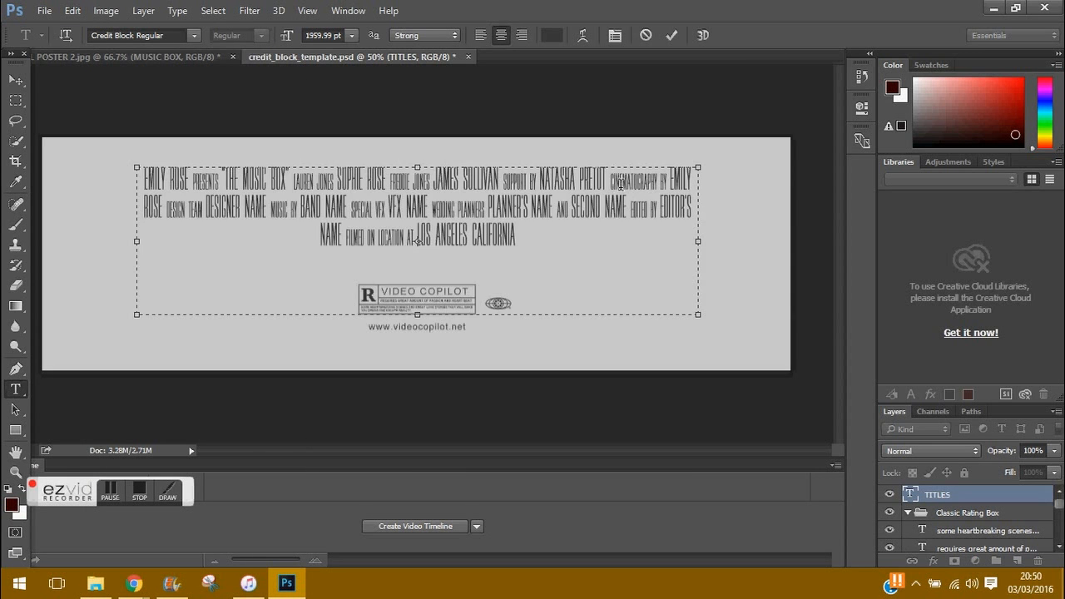
{"action": "type", "text": "written by"}
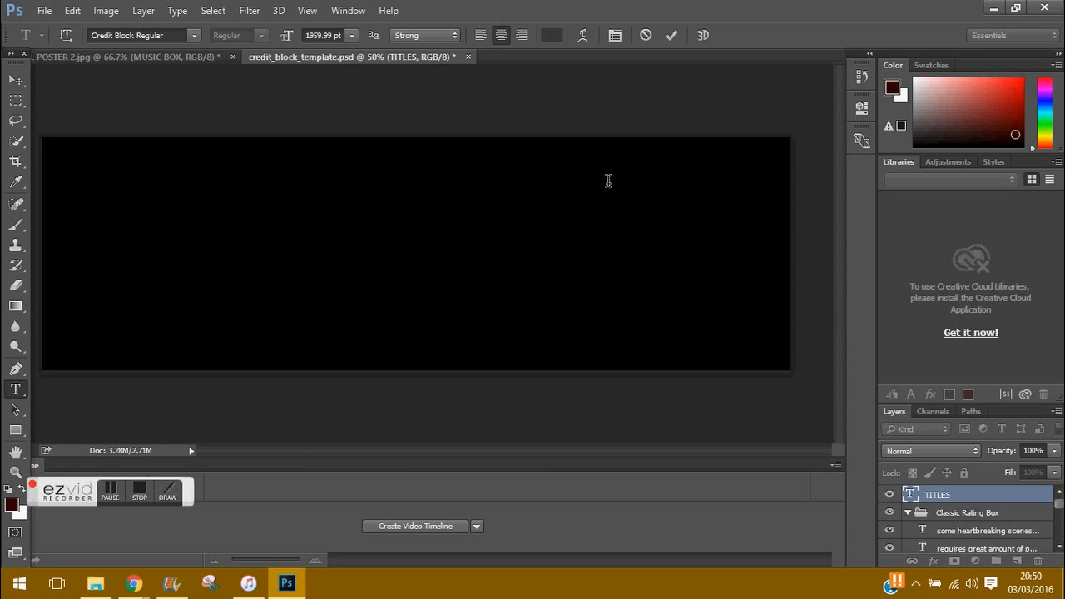
{"action": "key", "text": "BackSpace"}
{"action": "left_click_drag", "start_coordinate": [644, 200], "coordinate": [699, 179]}
{"action": "right_click", "coordinate": [609, 210]}
{"action": "left_click", "coordinate": [638, 238]}
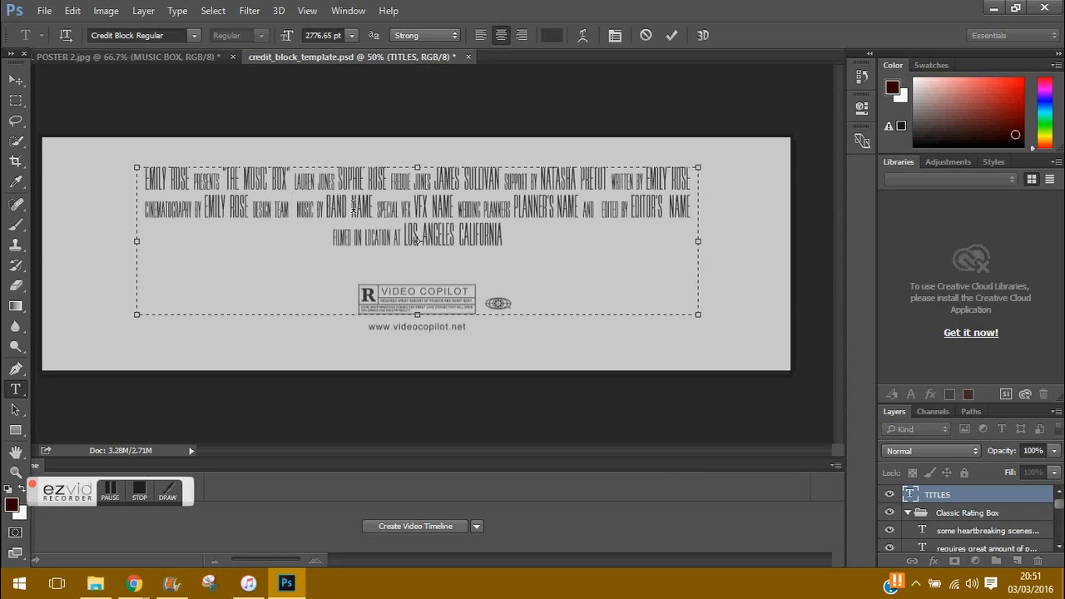
Step: Copy the music composer's name from the YouTube video description for the BAND NAME credit
{"action": "left_click", "coordinate": [133, 582]}
{"action": "key", "text": "ctrl+t"}
{"action": "left_click", "coordinate": [345, 62]}
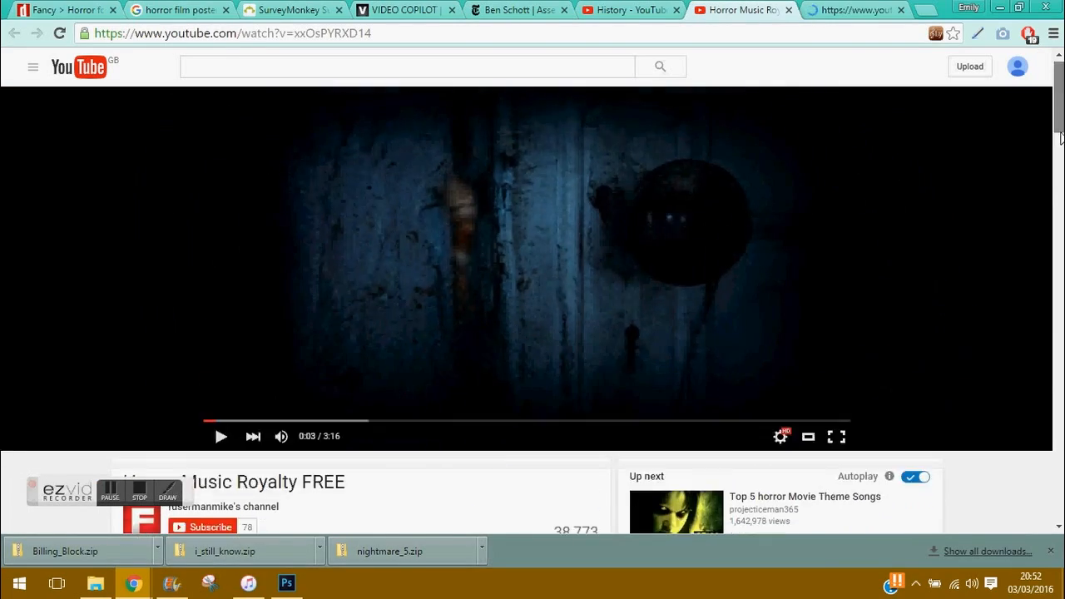
{"action": "left_click", "coordinate": [1060, 137]}
{"action": "left_click_drag", "start_coordinate": [275, 266], "coordinate": [204, 267]}
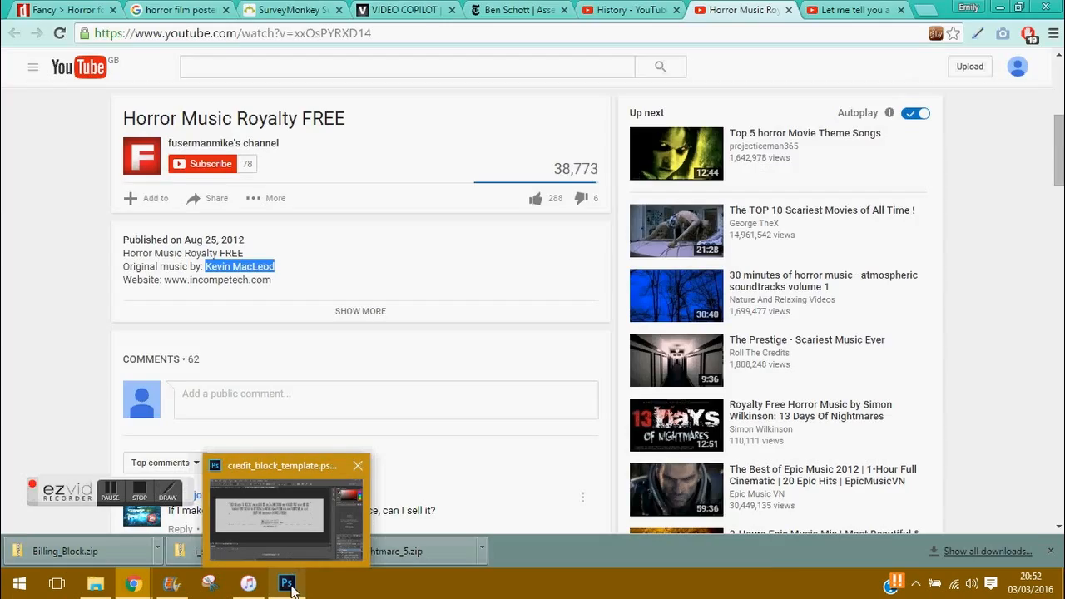
{"action": "left_click", "coordinate": [289, 585]}
{"action": "left_click_drag", "start_coordinate": [426, 208], "coordinate": [379, 209]}
Step: Paste the composer's name over BAND NAME, add 'and', and delete the special VFX credit
{"action": "key", "text": "ctrl+v"}
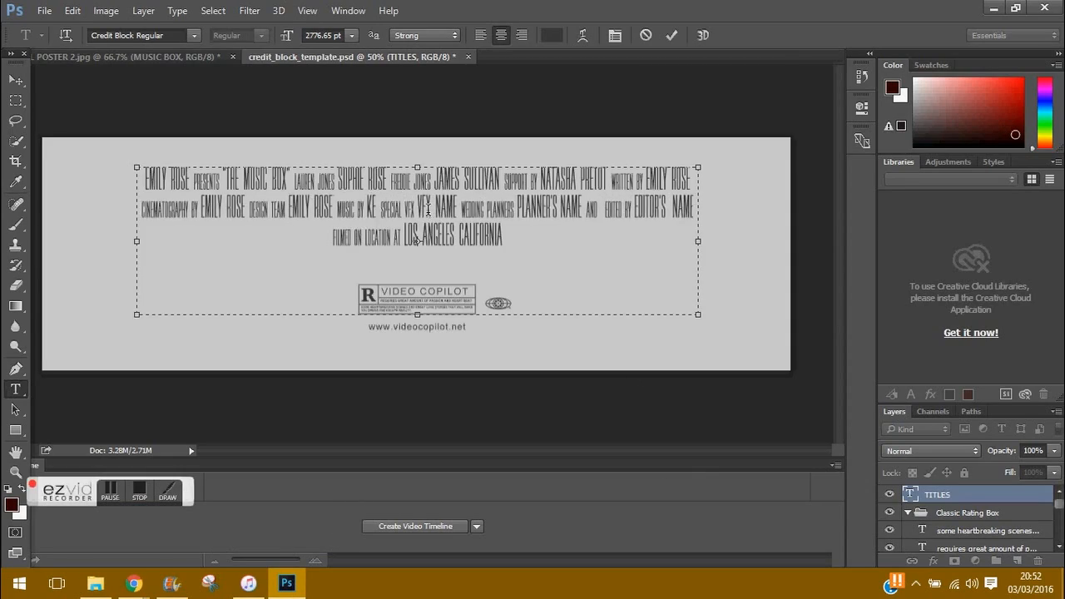
{"action": "type", "text": "and"}
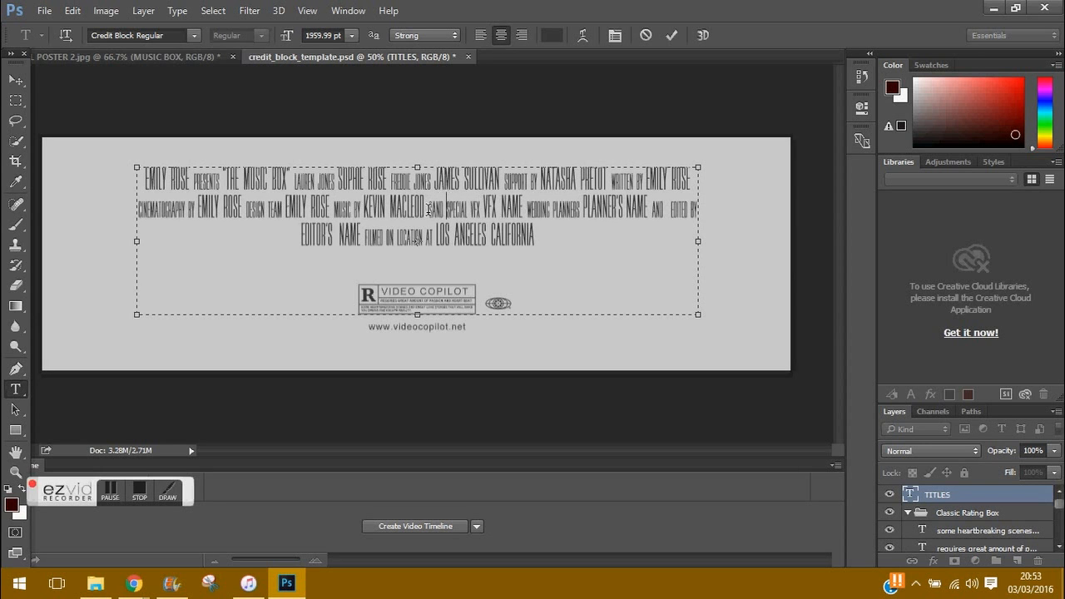
{"action": "left_click", "coordinate": [520, 208]}
{"action": "key", "text": "BackSpace"}
{"action": "key", "text": "BackSpace"}
{"action": "key", "text": "BackSpace"}
{"action": "key", "text": "BackSpace"}
{"action": "key", "text": "BackSpace"}
{"action": "key", "text": "BackSpace"}
{"action": "key", "text": "BackSpace"}
{"action": "key", "text": "BackSpace"}
{"action": "key", "text": "BackSpace"}
{"action": "key", "text": "BackSpace"}
{"action": "key", "text": "BackSpace"}
{"action": "key", "text": "BackSpace"}
{"action": "key", "text": "BackSpace"}
{"action": "key", "text": "BackSpace"}
{"action": "key", "text": "BackSpace"}
{"action": "key", "text": "BackSpace"}
{"action": "key", "text": "BackSpace"}
{"action": "key", "text": "BackSpace"}
{"action": "key", "text": "BackSpace"}
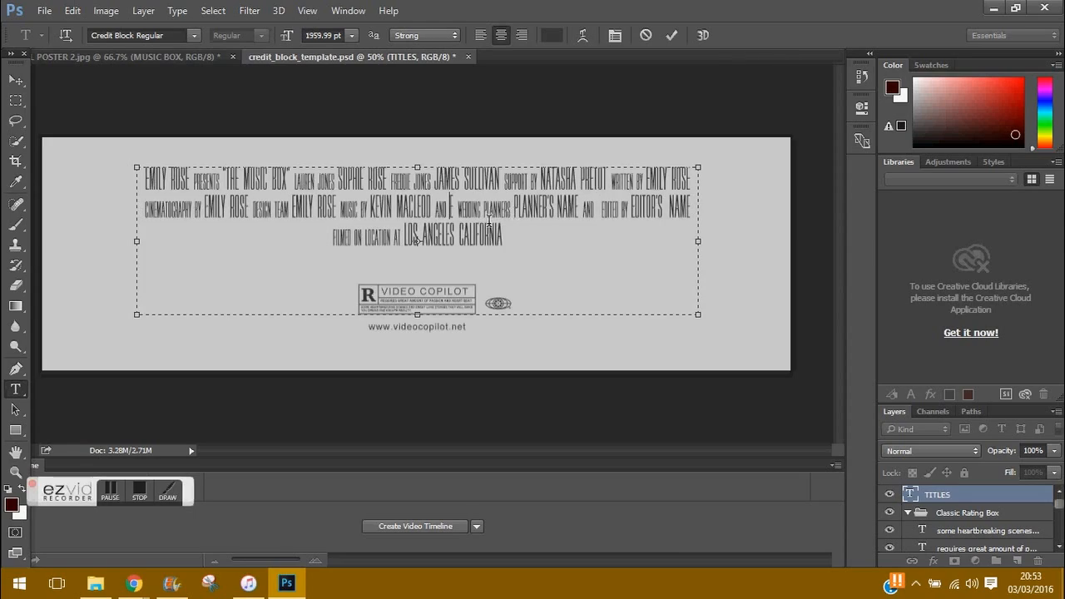
Step: Expand the YouTube video description to find the second composer's name
{"action": "left_click", "coordinate": [133, 582]}
{"action": "scroll", "coordinate": [439, 291], "scroll_direction": "down", "scroll_amount": 4}
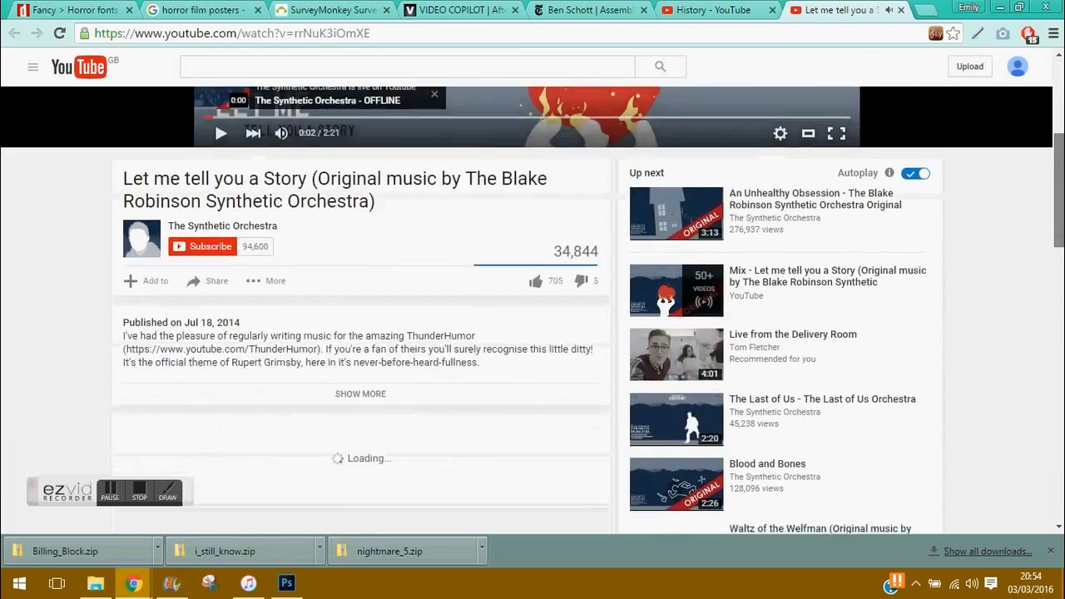
{"action": "scroll", "coordinate": [357, 318], "scroll_direction": "down", "scroll_amount": 1}
{"action": "left_click", "coordinate": [361, 319]}
{"action": "scroll", "coordinate": [360, 319], "scroll_direction": "down", "scroll_amount": 3}
{"action": "scroll", "coordinate": [361, 318], "scroll_direction": "up", "scroll_amount": 4}
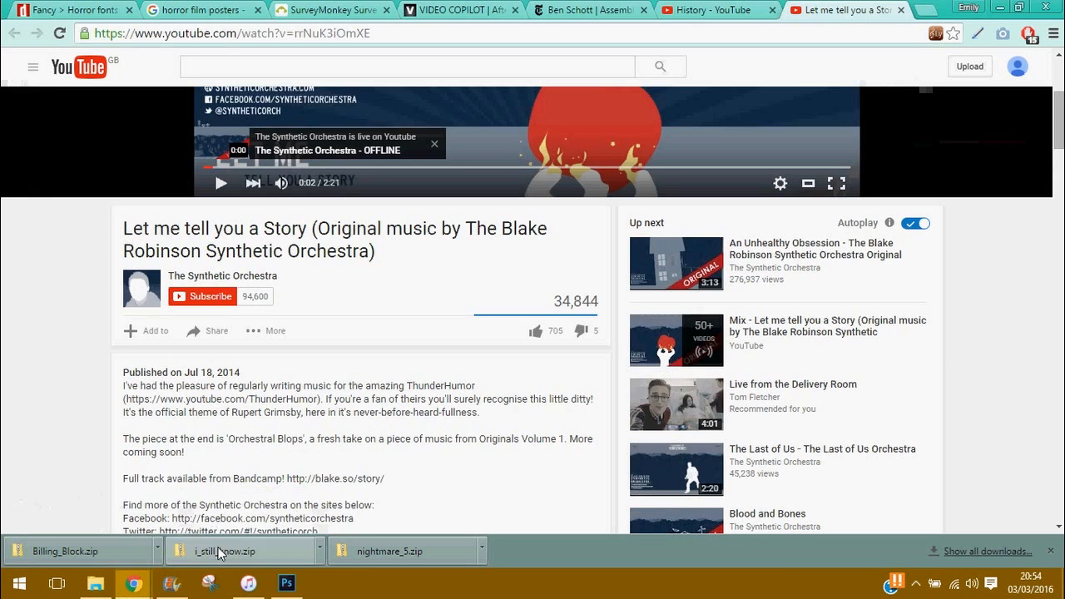
{"action": "left_click", "coordinate": [286, 582]}
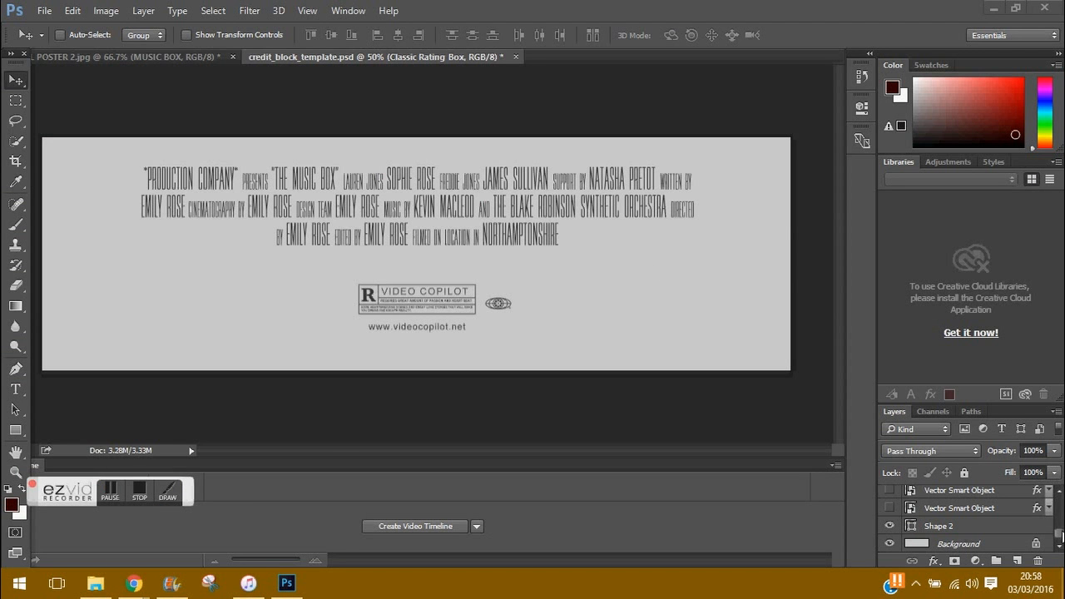
{"action": "left_click", "coordinate": [959, 504]}
{"action": "scroll", "coordinate": [959, 507], "scroll_direction": "up", "scroll_amount": 1}
{"action": "mouse_move", "coordinate": [249, 590]}
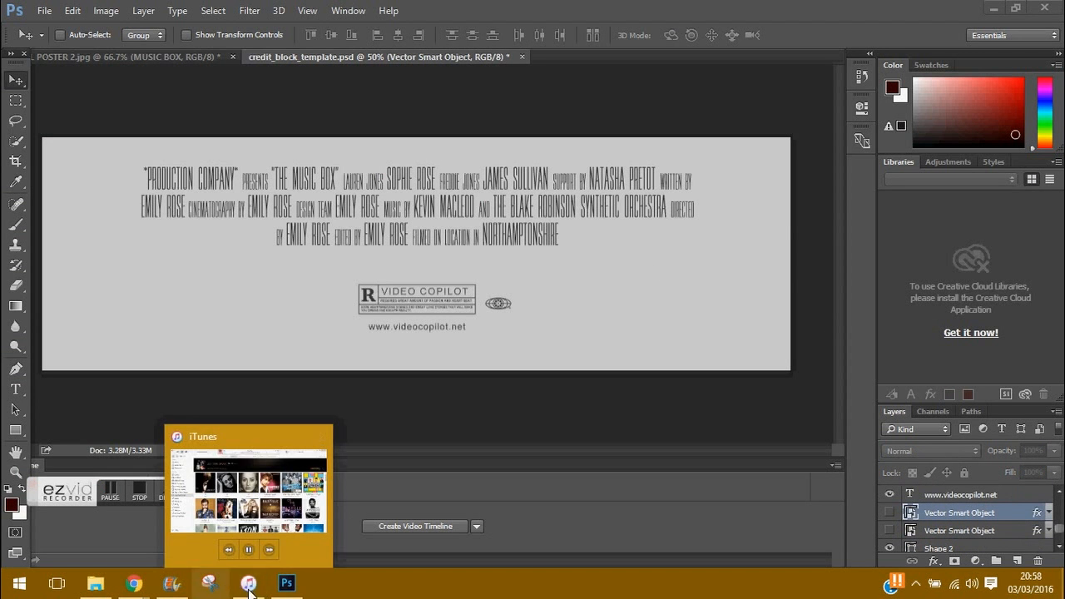
{"action": "key", "text": "alt+bracketright"}
{"action": "left_click", "coordinate": [15, 389]}
{"action": "left_click", "coordinate": [440, 328]}
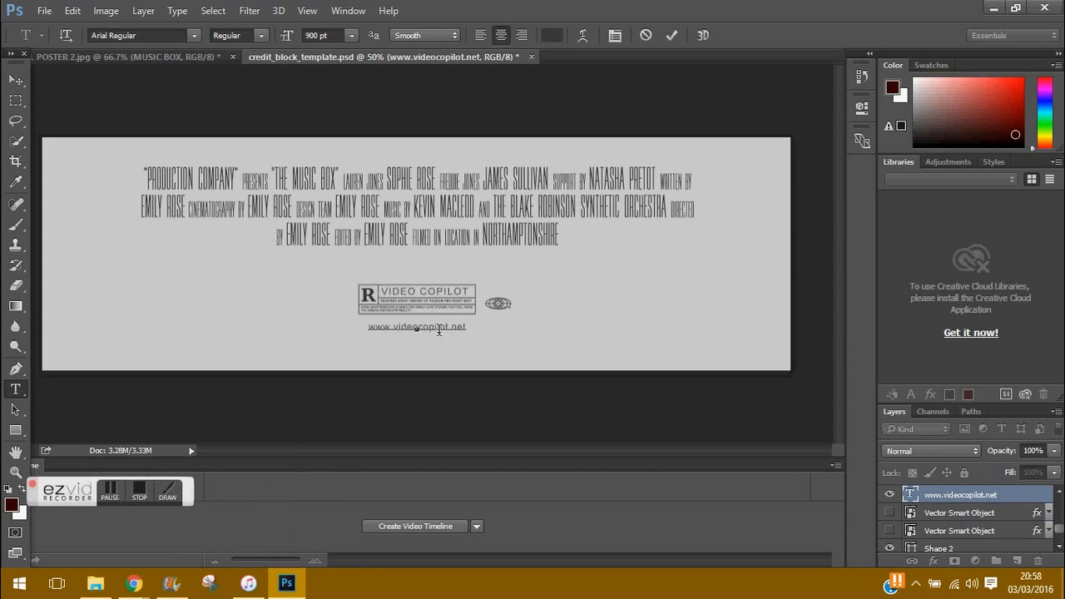
{"action": "type", "text": "www.themusicboxmovie.com"}
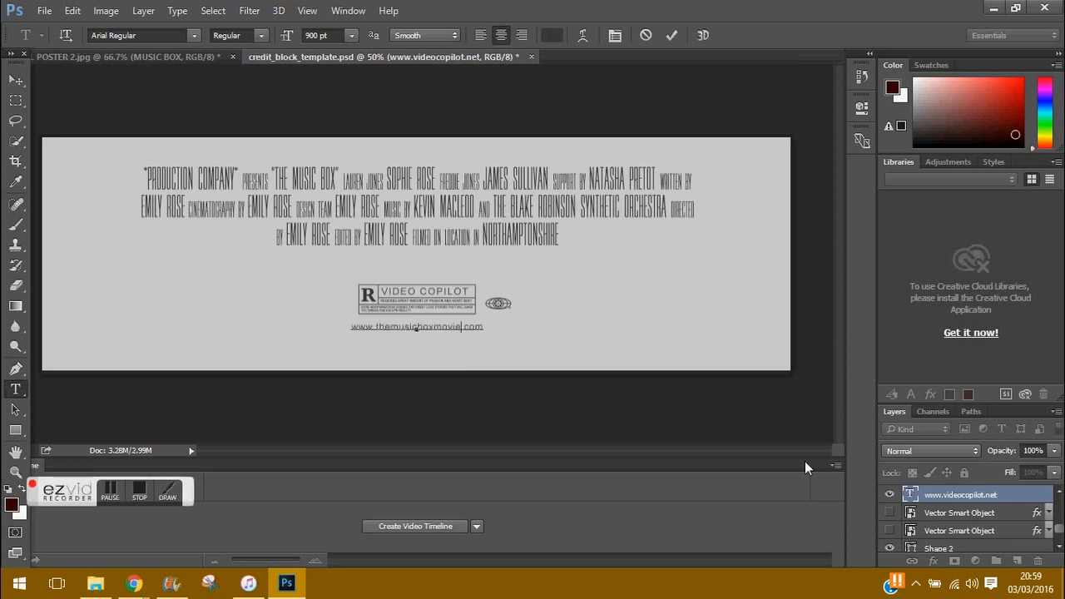
{"action": "key", "text": "ctrl+Return"}
{"action": "key", "text": "alt+bracketright"}
Step: Search Google Images for 'age ratings on posters', closing the leftover tabs
{"action": "left_click", "coordinate": [421, 298]}
{"action": "key", "text": "alt+Tab"}
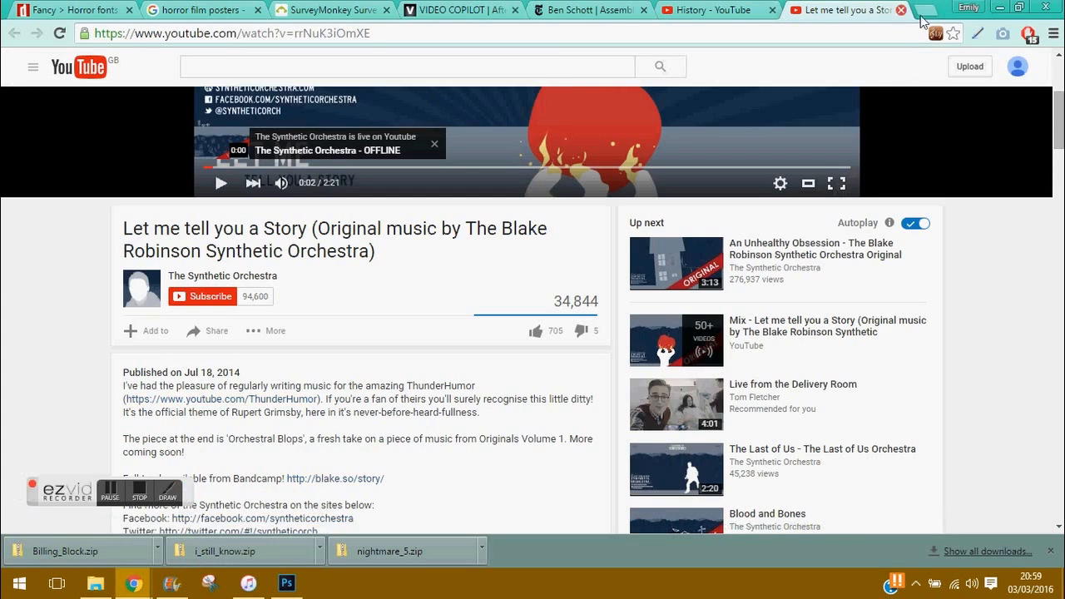
{"action": "key", "text": "ctrl+t"}
{"action": "type", "text": "age ratings on posters"}
{"action": "key", "text": "Return"}
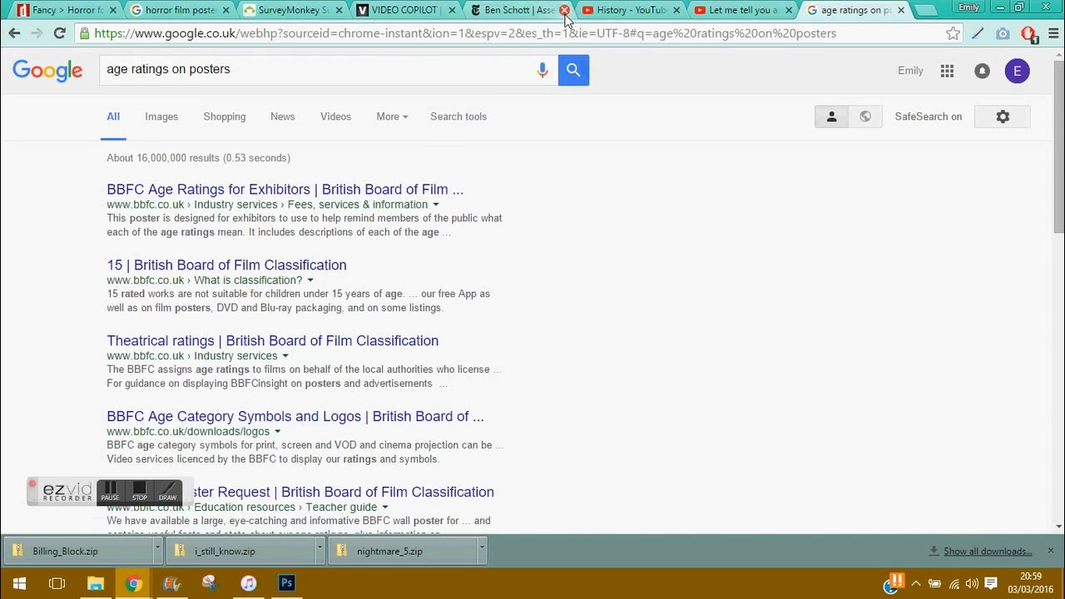
{"action": "left_click", "coordinate": [563, 10]}
{"action": "left_click", "coordinate": [563, 10]}
{"action": "left_click", "coordinate": [563, 10]}
{"action": "left_click", "coordinate": [161, 116]}
Step: Preview rating layouts on Transformers, Conjuring, Amityville, Last Exorcism and Jacob's Ladder posters
{"action": "left_click", "coordinate": [377, 364]}
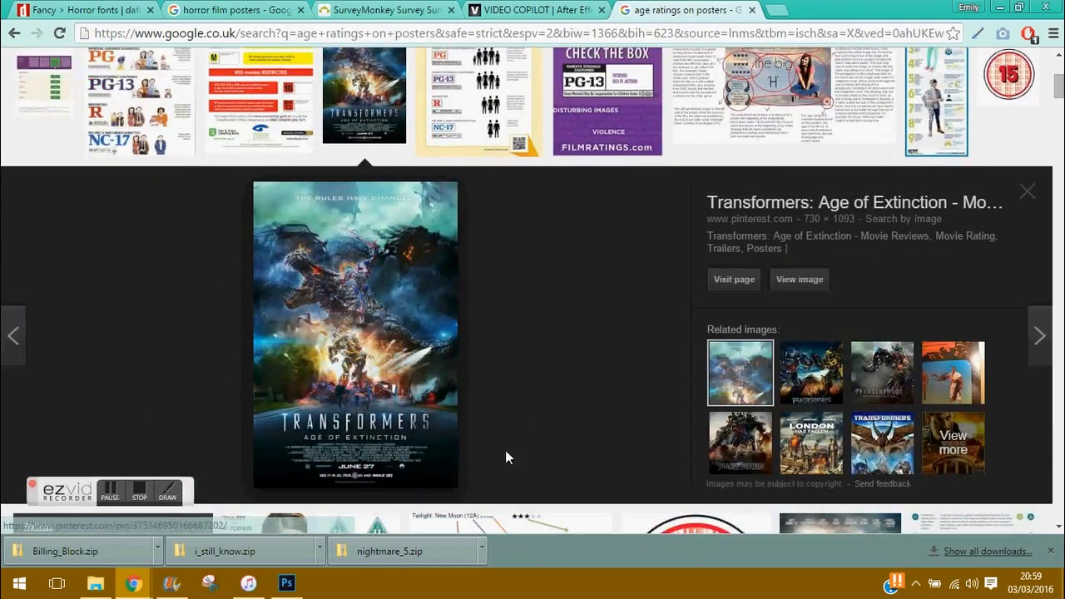
{"action": "left_click_drag", "start_coordinate": [1058, 79], "coordinate": [1060, 100]}
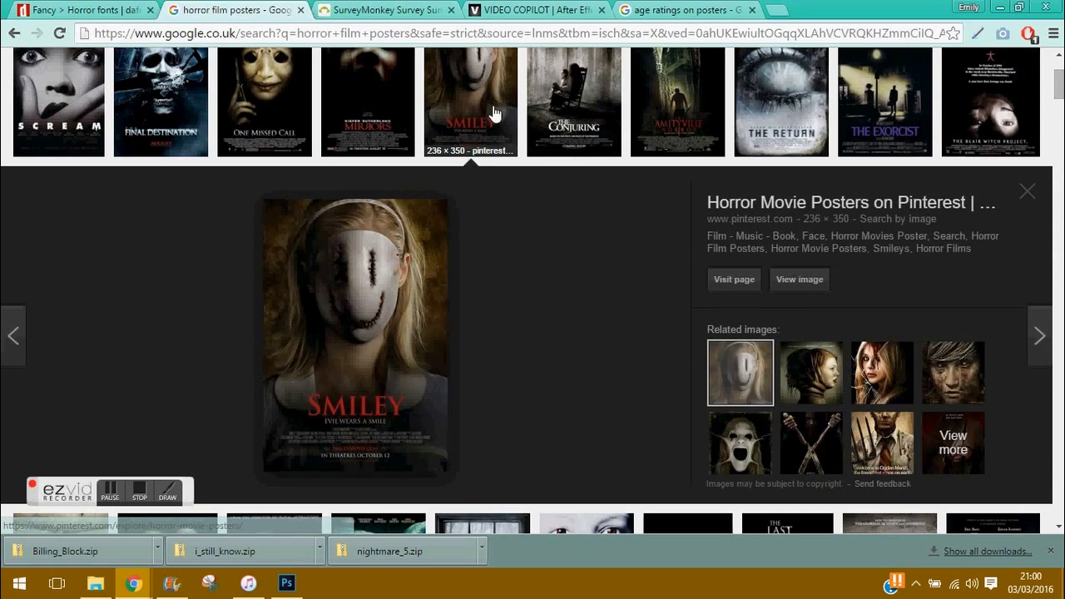
{"action": "left_click", "coordinate": [573, 112]}
{"action": "left_click", "coordinate": [654, 119]}
{"action": "left_click", "coordinate": [770, 92]}
{"action": "scroll", "coordinate": [769, 91], "scroll_direction": "down", "scroll_amount": 4}
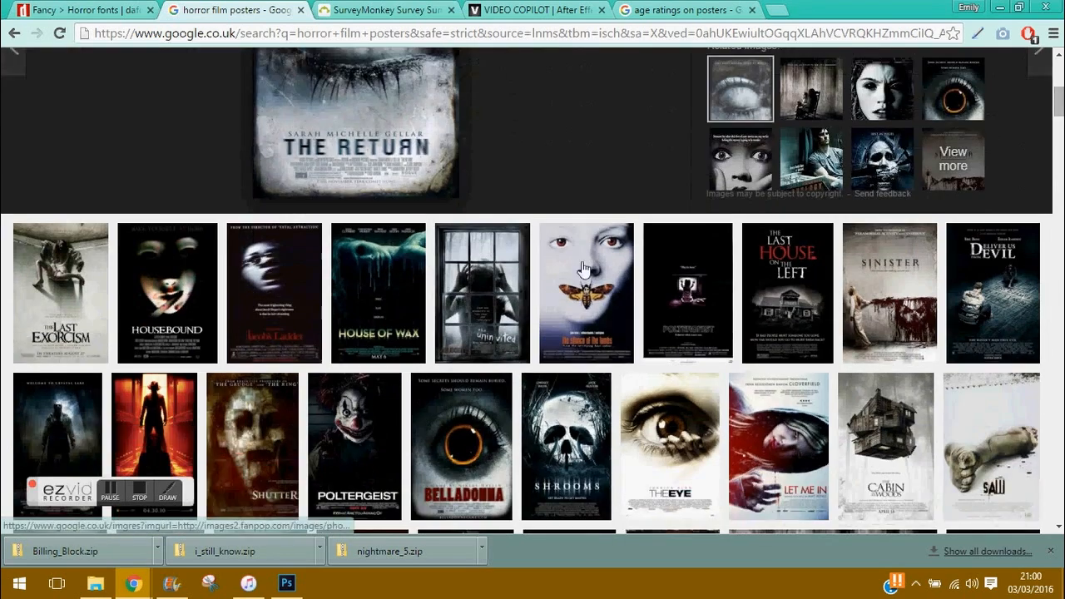
{"action": "left_click", "coordinate": [52, 316]}
{"action": "left_click", "coordinate": [266, 72]}
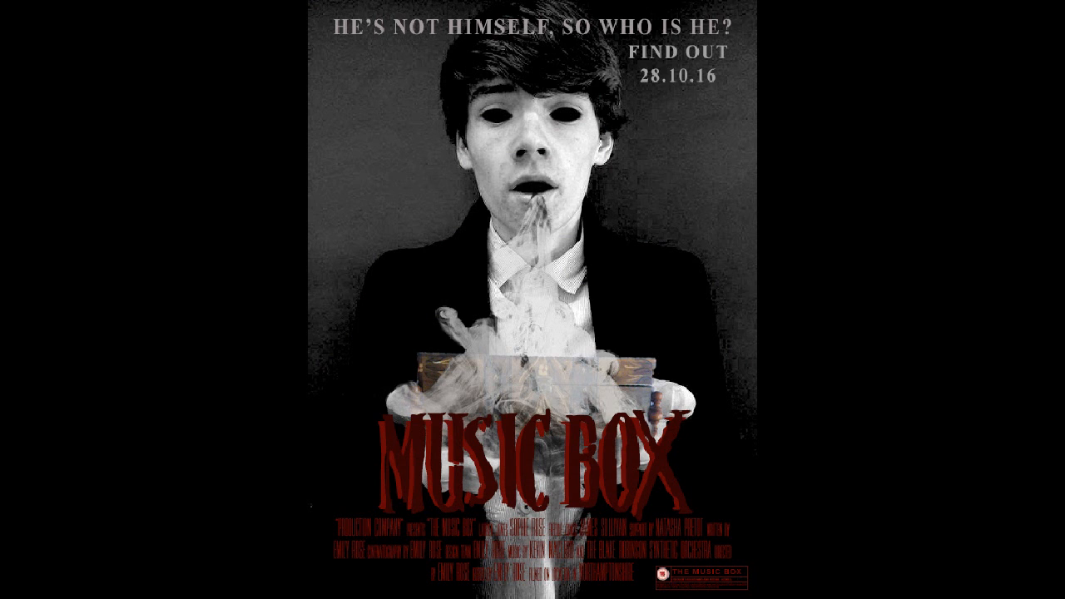